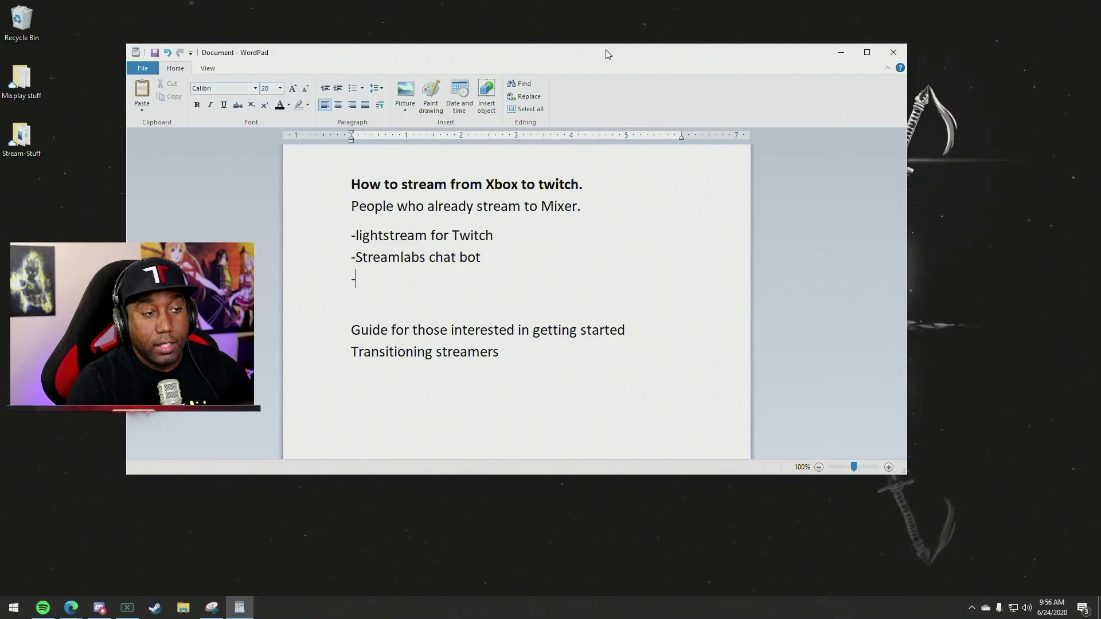
Step: Switch to the Xbox home screen and look over the Twitch tile and the Mixer section's featured streams
{"action": "key", "text": "super+d"}
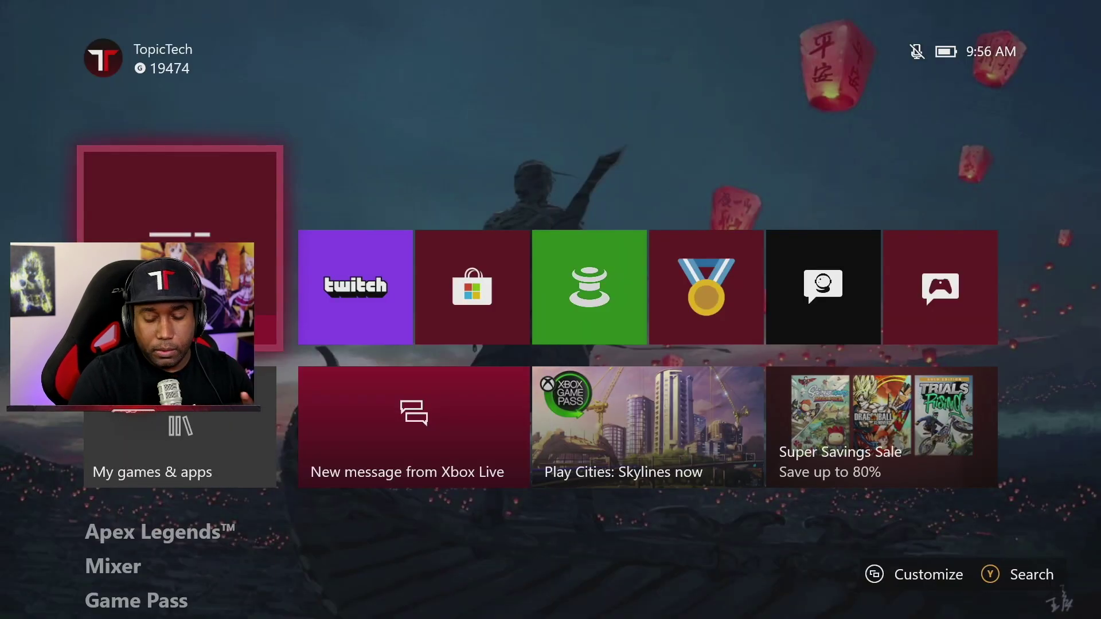
{"action": "key", "text": "Right"}
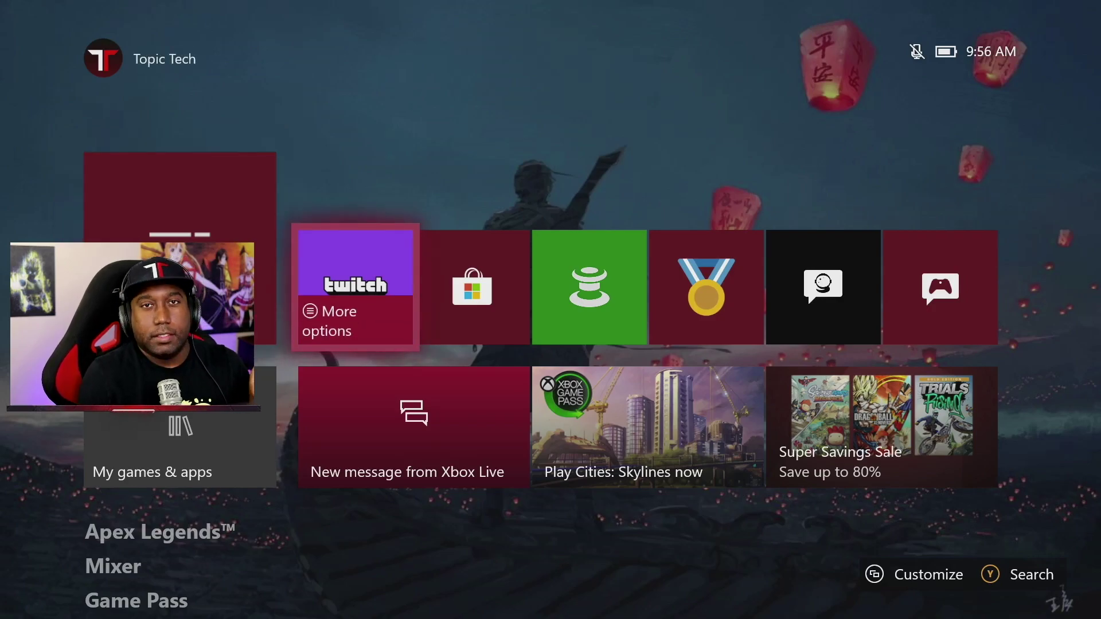
{"action": "key", "text": "Down"}
{"action": "key", "text": "Down"}
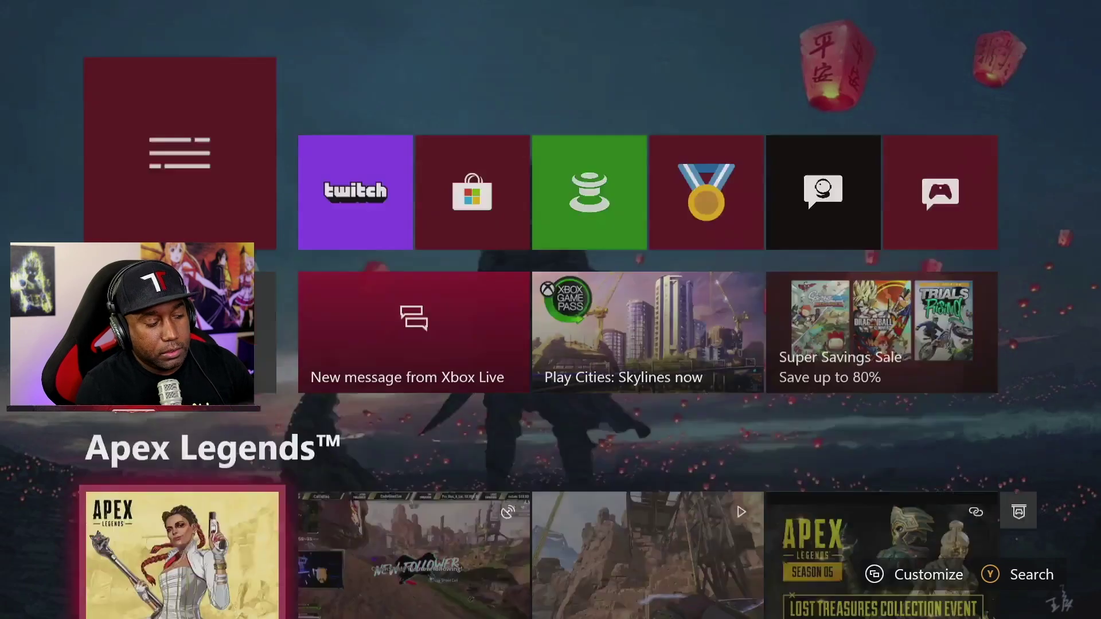
{"action": "key", "text": "Down"}
{"action": "key", "text": "Down"}
{"action": "key", "text": "Right"}
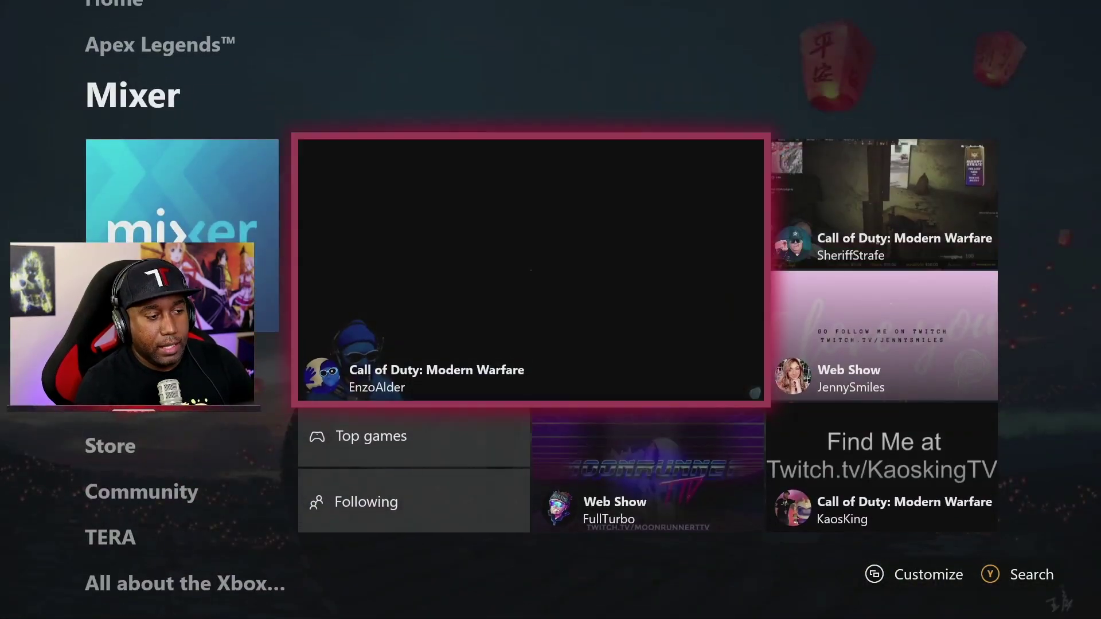
{"action": "key", "text": "Right"}
{"action": "key", "text": "Left"}
{"action": "key", "text": "Down"}
{"action": "key", "text": "Right"}
{"action": "key", "text": "Left"}
{"action": "key", "text": "Left"}
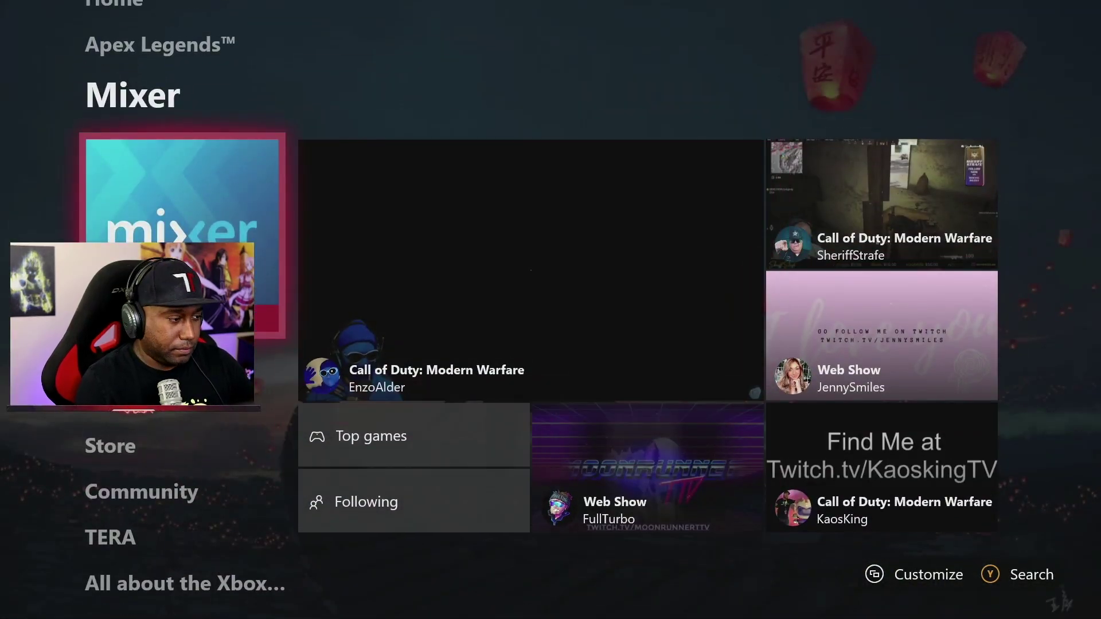
{"action": "key", "text": "Up"}
{"action": "key", "text": "Up"}
{"action": "key", "text": "Right"}
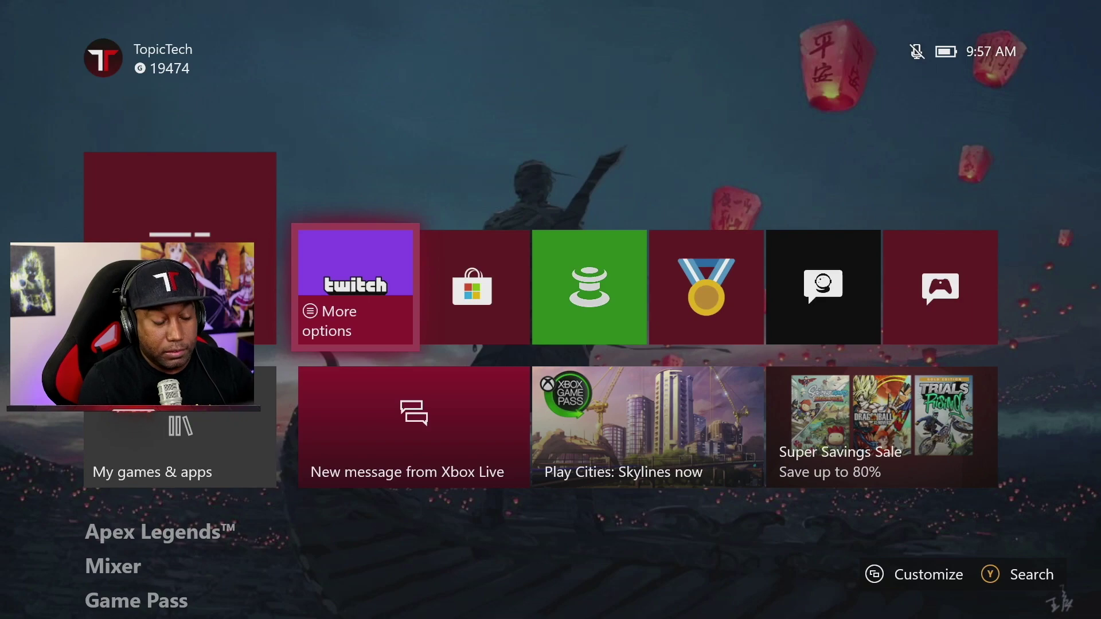
Step: Open the product search in the Microsoft Store from the Xbox home screen
{"action": "key", "text": "Right"}
{"action": "key", "text": "Return"}
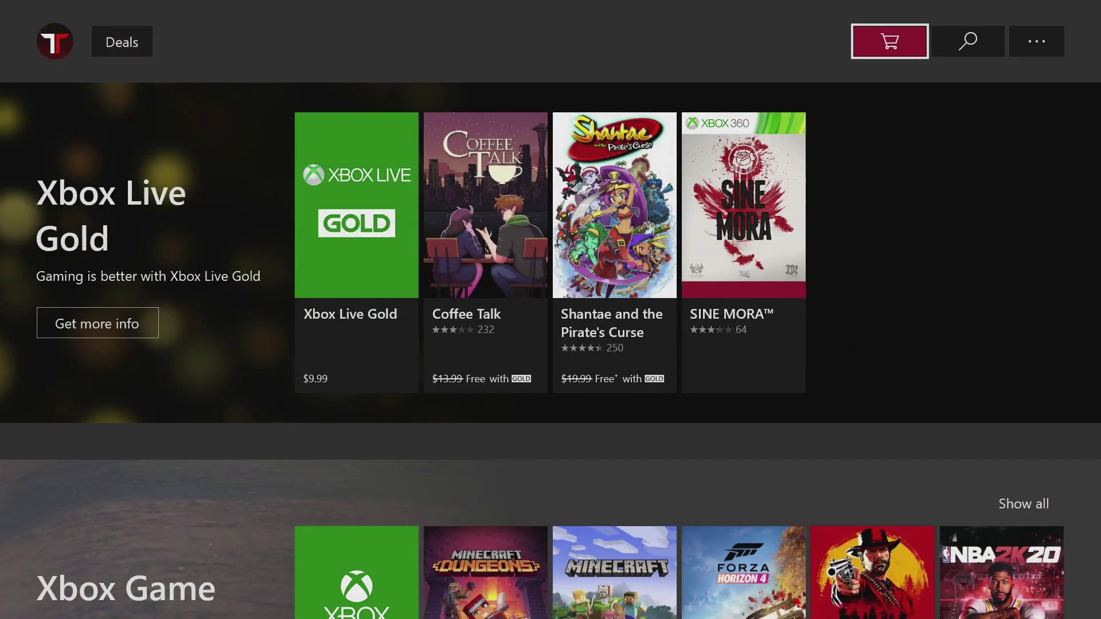
{"action": "key", "text": "Right"}
{"action": "key", "text": "Return"}
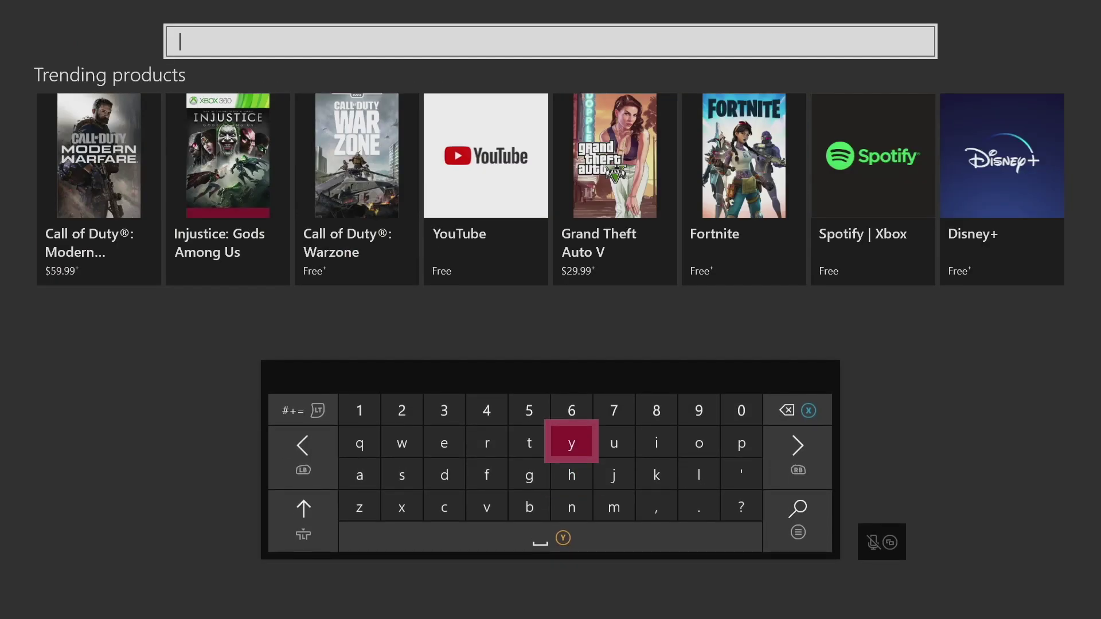
Step: Search the store for "twit" and open the Twitch app
{"action": "type", "text": "tw"}
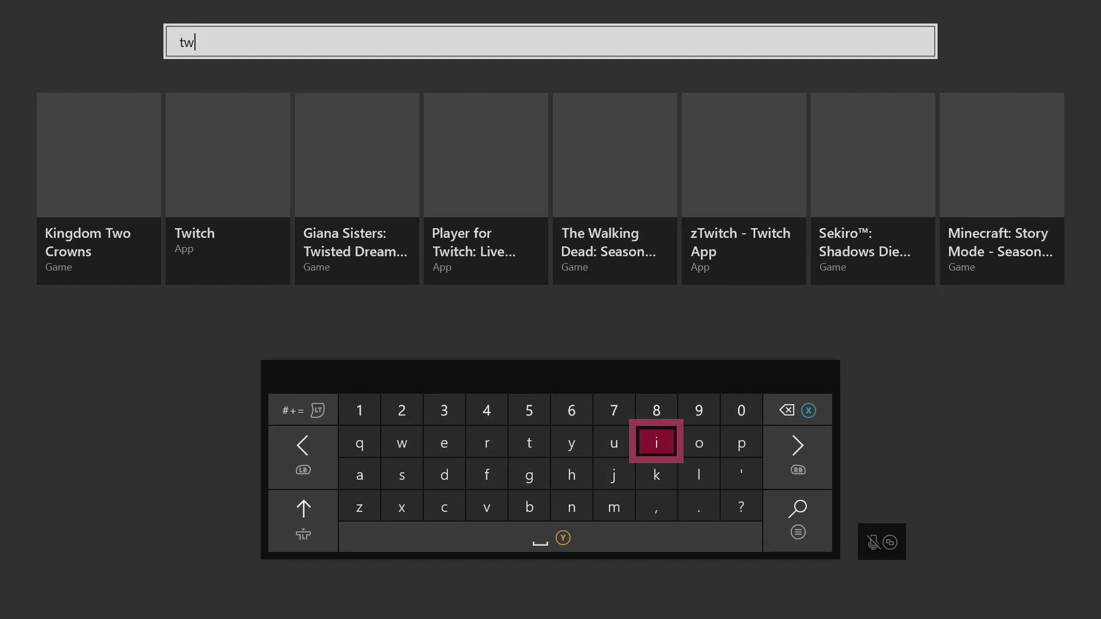
{"action": "type", "text": "it"}
{"action": "key", "text": "Up"}
{"action": "key", "text": "Up"}
{"action": "key", "text": "Left"}
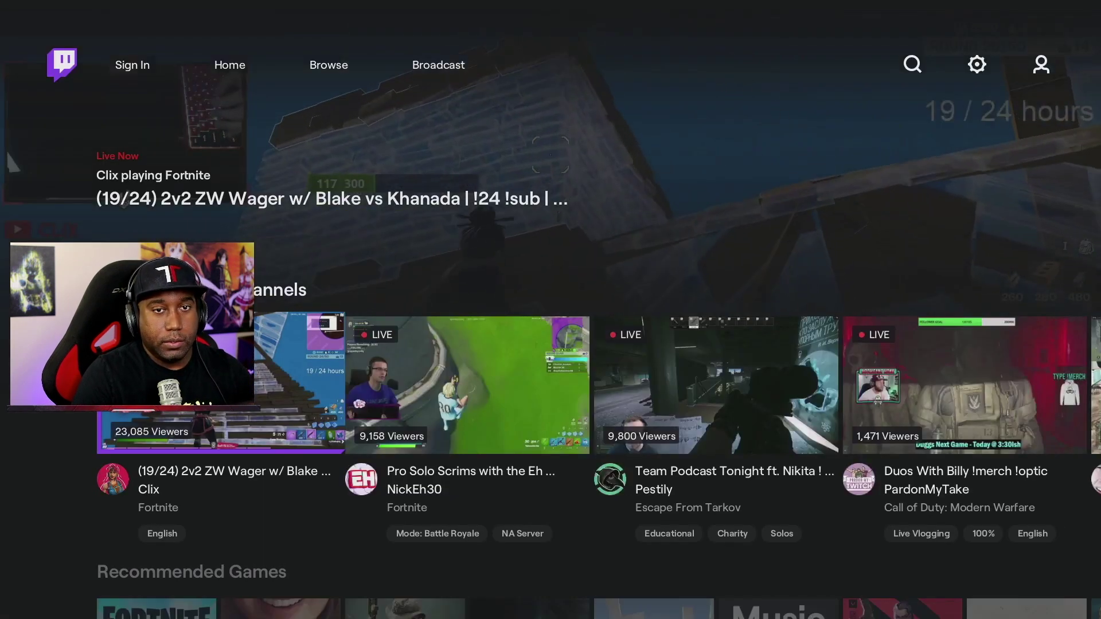
Step: Sign in to the Twitch account
{"action": "key", "text": "Up"}
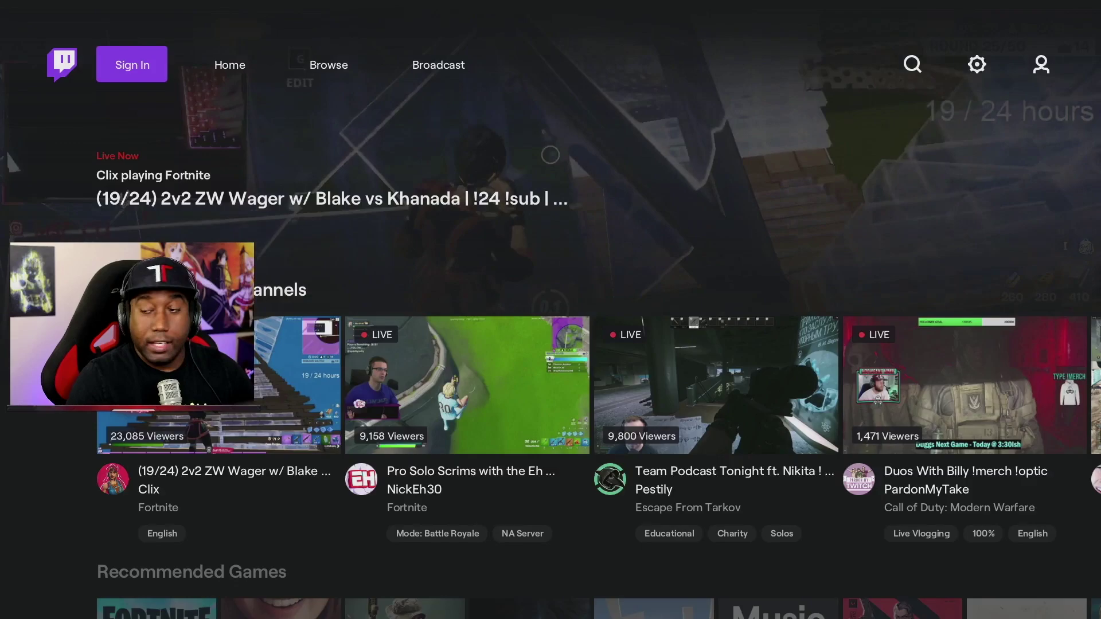
{"action": "key", "text": "Return"}
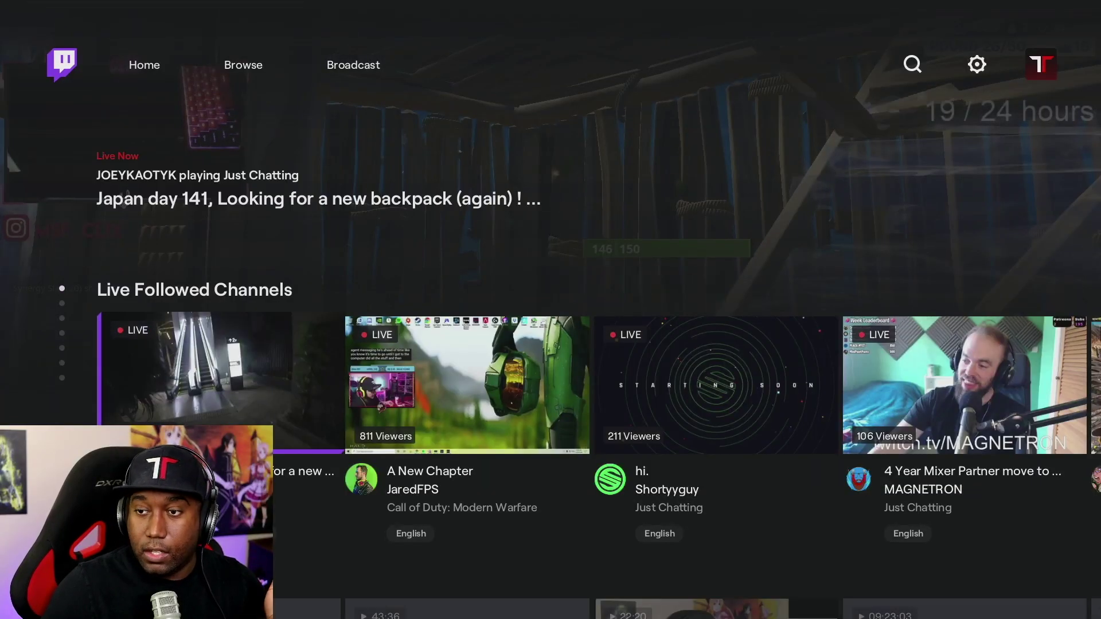
Step: Open the Twitch search field for text entry
{"action": "key", "text": "Right"}
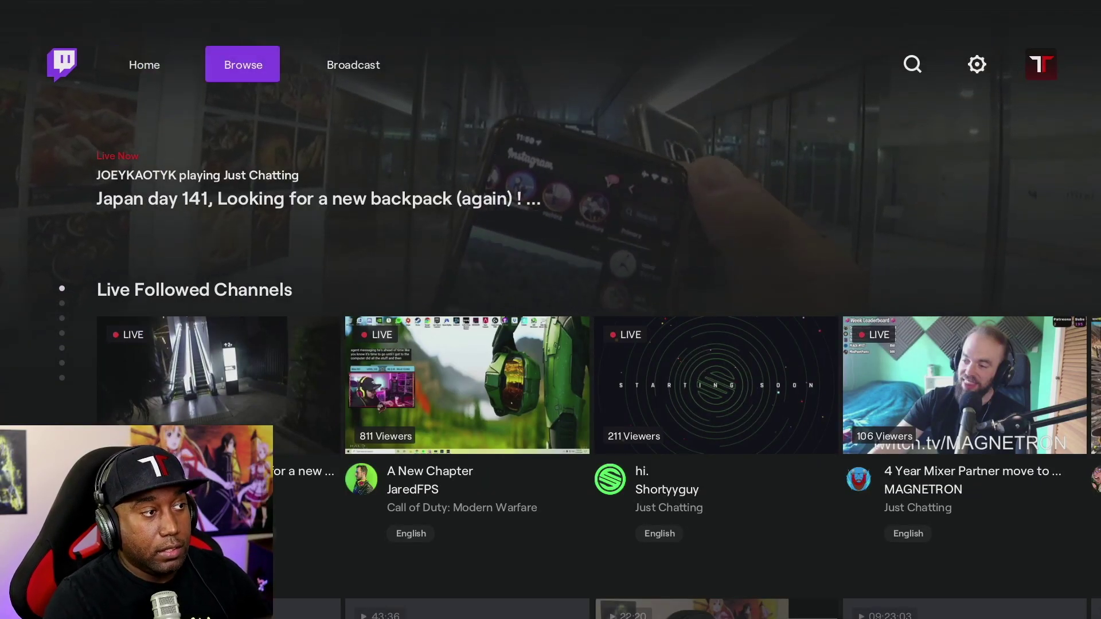
{"action": "key", "text": "Down"}
{"action": "key", "text": "Up"}
{"action": "key", "text": "Right"}
{"action": "key", "text": "Right"}
{"action": "key", "text": "Right"}
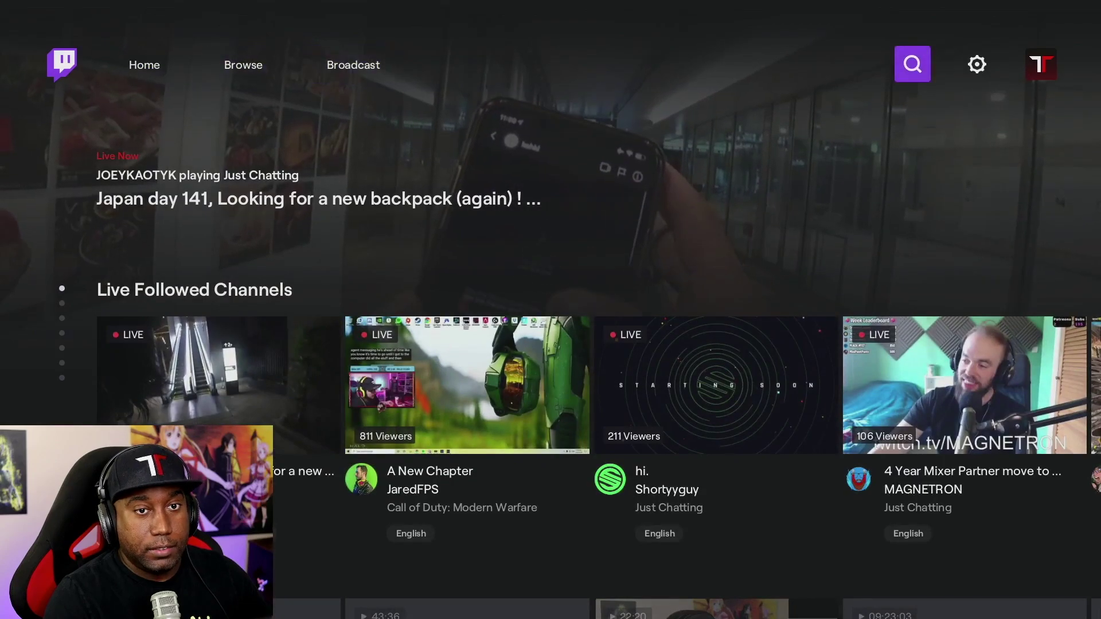
{"action": "key", "text": "Right"}
{"action": "key", "text": "Left"}
{"action": "key", "text": "Return"}
{"action": "key", "text": "Down"}
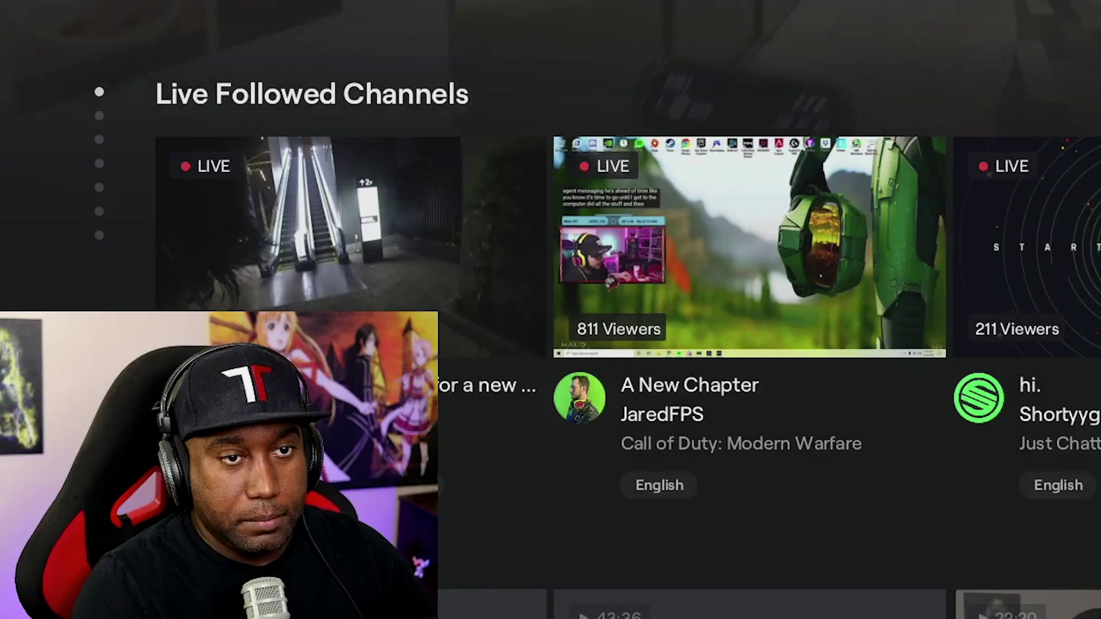
{"action": "key", "text": "Return"}
{"action": "key", "text": "Down"}
Step: Search Twitch for "topictech"
{"action": "type", "text": "top"}
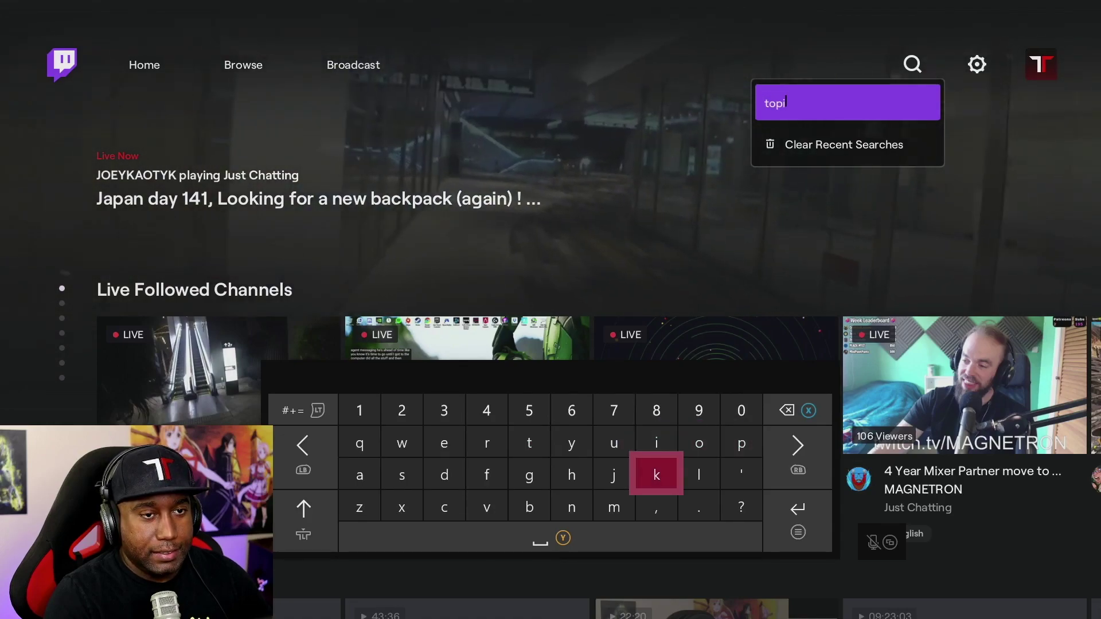
{"action": "type", "text": "icted"}
{"action": "key", "text": "Right"}
{"action": "key", "text": "Right"}
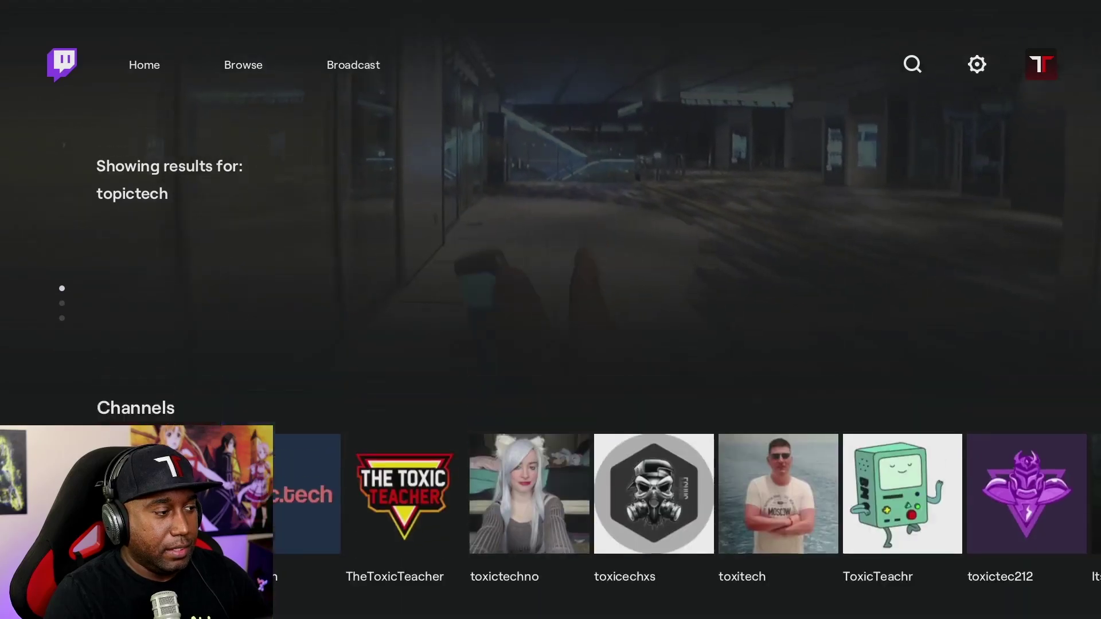
Step: Look through the row of channels found for the search
{"action": "key", "text": "Down"}
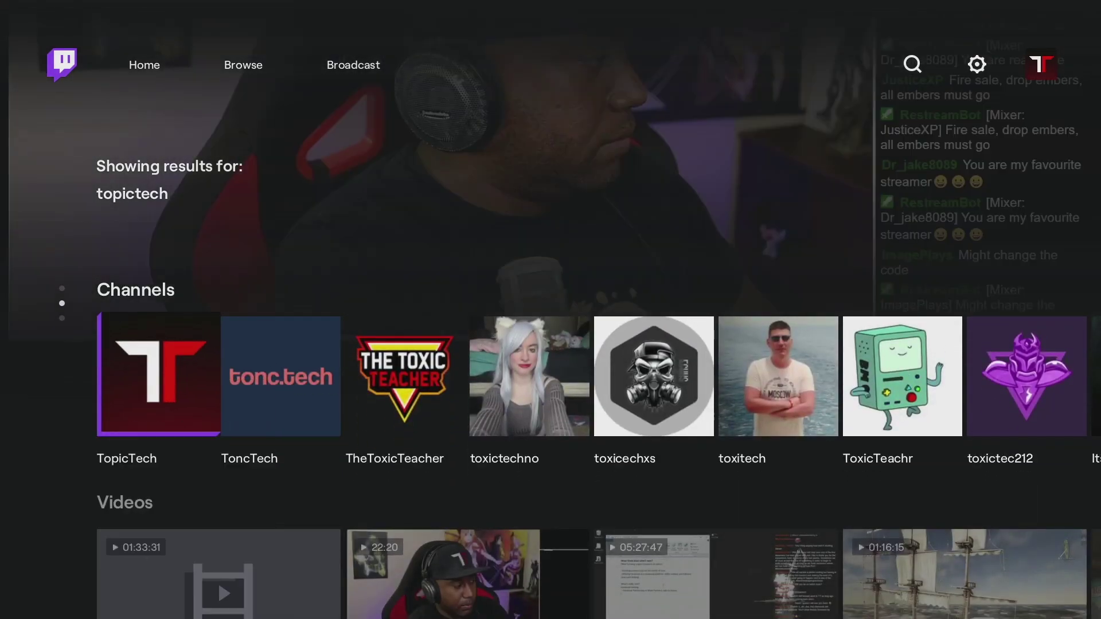
{"action": "key", "text": "Right"}
{"action": "key", "text": "Right"}
{"action": "key", "text": "Right"}
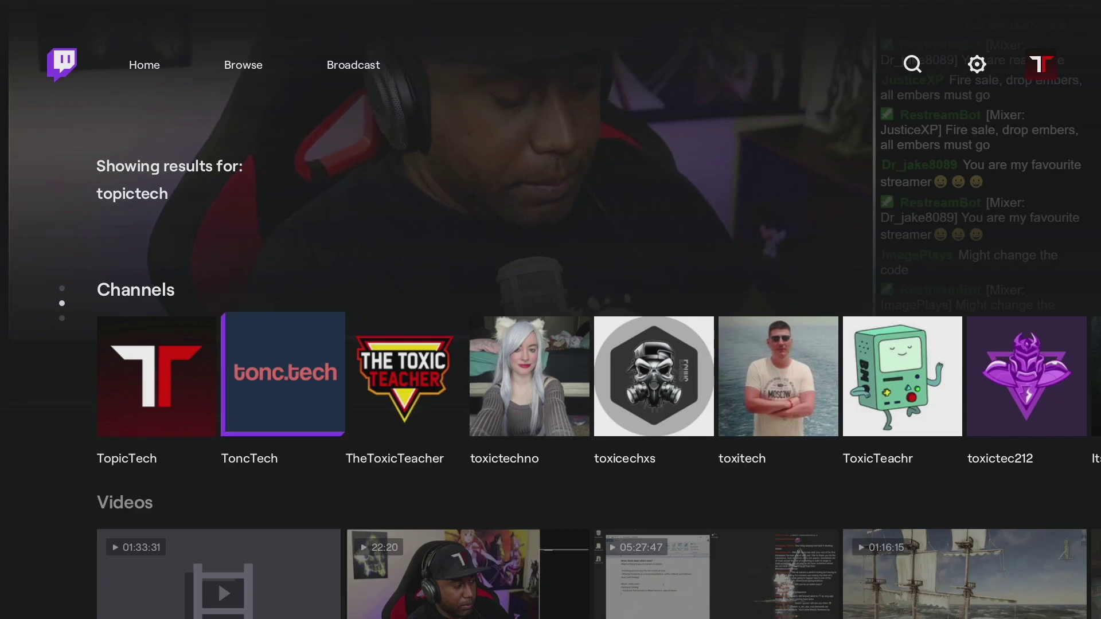
{"action": "key", "text": "Right"}
{"action": "key", "text": "Right"}
{"action": "key", "text": "Right"}
{"action": "key", "text": "Right"}
{"action": "key", "text": "Right"}
{"action": "key", "text": "Right"}
{"action": "key", "text": "Right"}
{"action": "key", "text": "Right"}
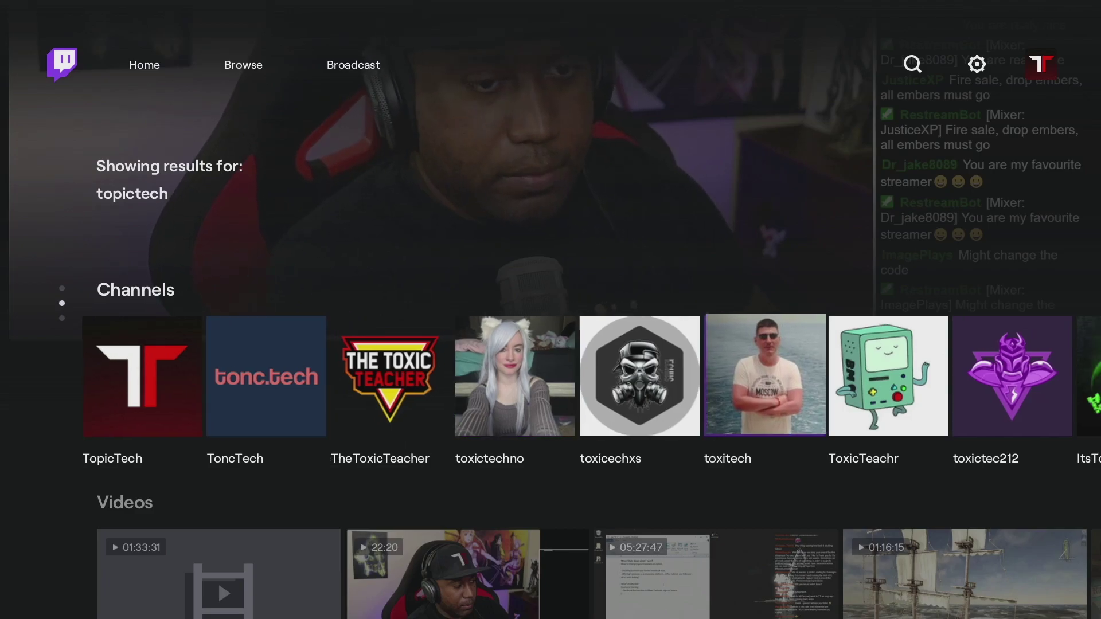
Step: Go back to the TopicTech channel in the results and open its page
{"action": "key", "text": "Left"}
{"action": "key", "text": "Left"}
{"action": "key", "text": "Left"}
{"action": "key", "text": "Left"}
{"action": "key", "text": "Left"}
{"action": "key", "text": "Left"}
{"action": "key", "text": "Left"}
{"action": "key", "text": "Left"}
{"action": "key", "text": "Left"}
{"action": "key", "text": "Left"}
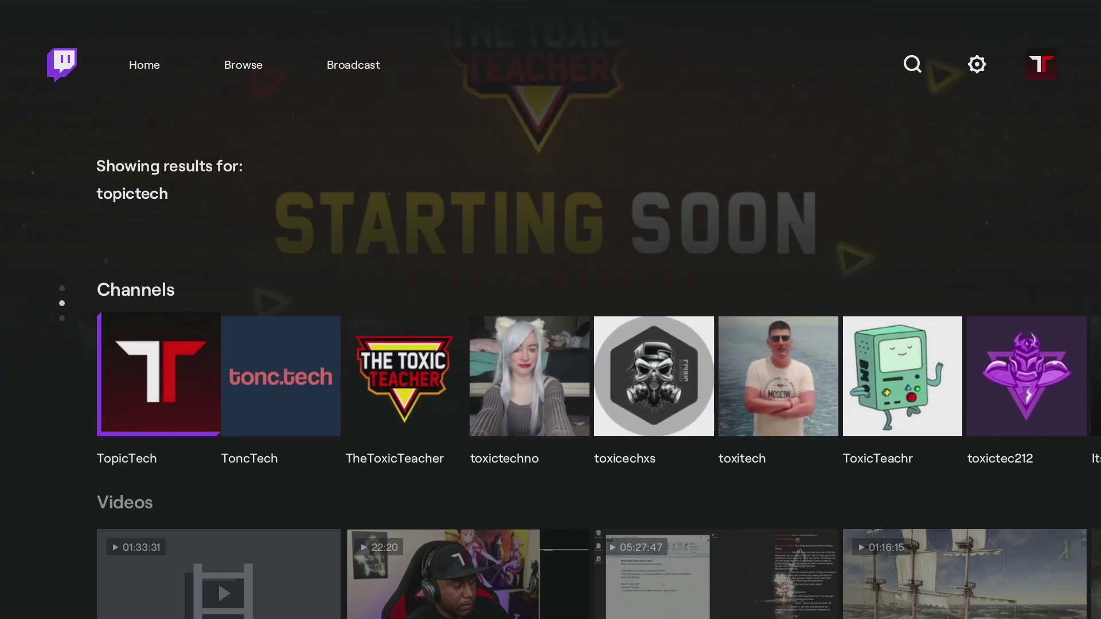
{"action": "key", "text": "Return"}
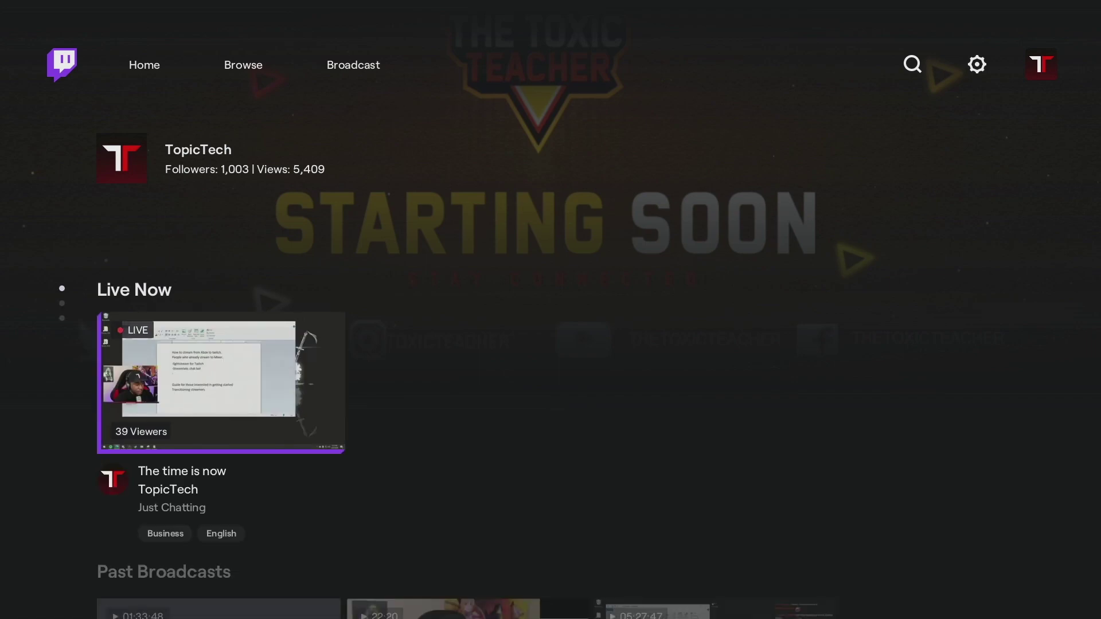
Step: Open the Broadcast setup page from the TopicTech channel page
{"action": "key", "text": "Up"}
{"action": "key", "text": "Right"}
{"action": "key", "text": "Right"}
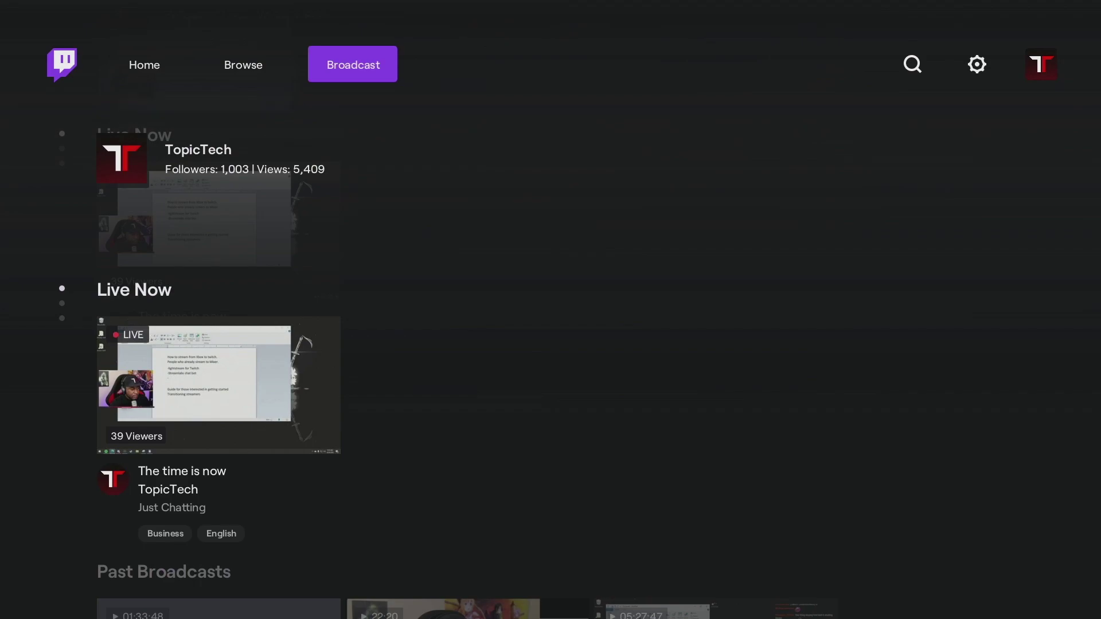
{"action": "key", "text": "Left"}
{"action": "key", "text": "Right"}
{"action": "key", "text": "Return"}
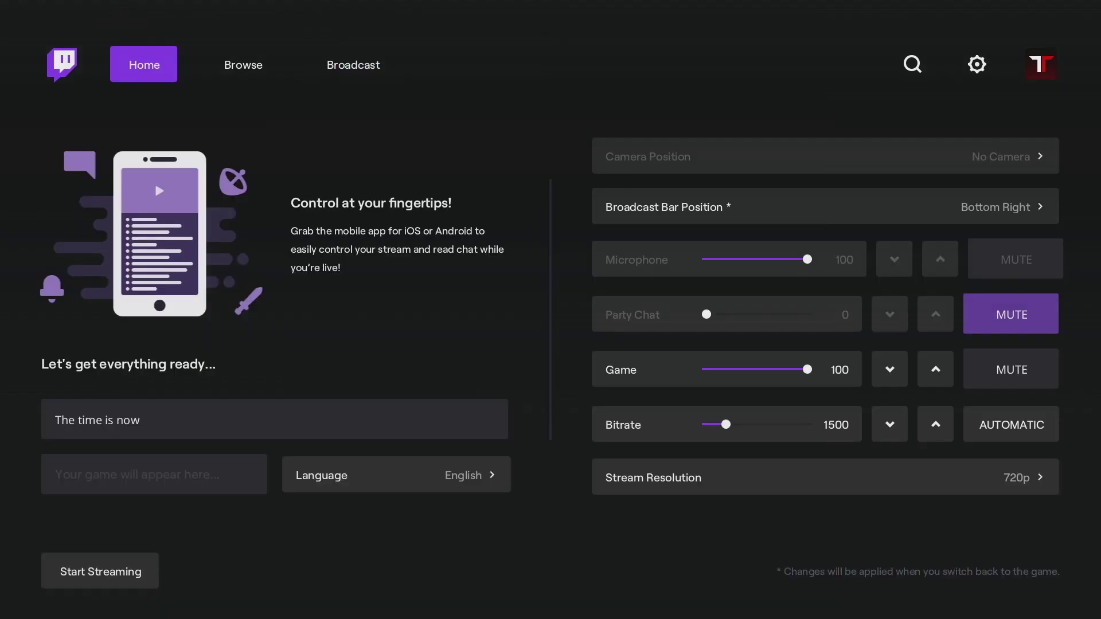
Step: Examine the broadcast setup's stream title, language, bitrate and automatic bitrate settings
{"action": "key", "text": "Down"}
{"action": "key", "text": "Down"}
{"action": "key", "text": "Up"}
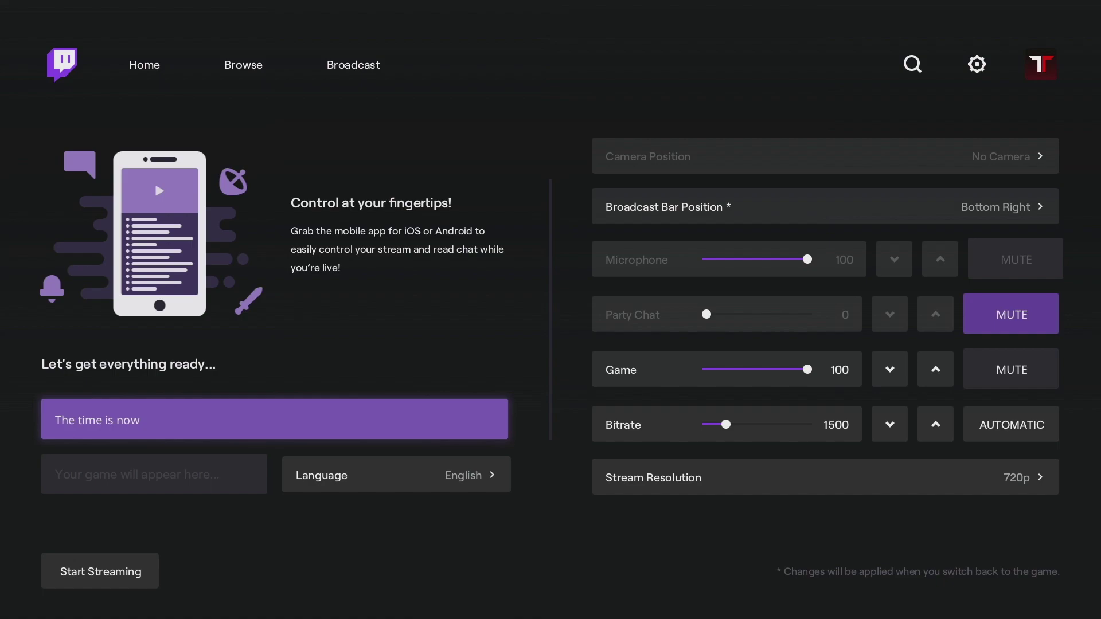
{"action": "key", "text": "Down"}
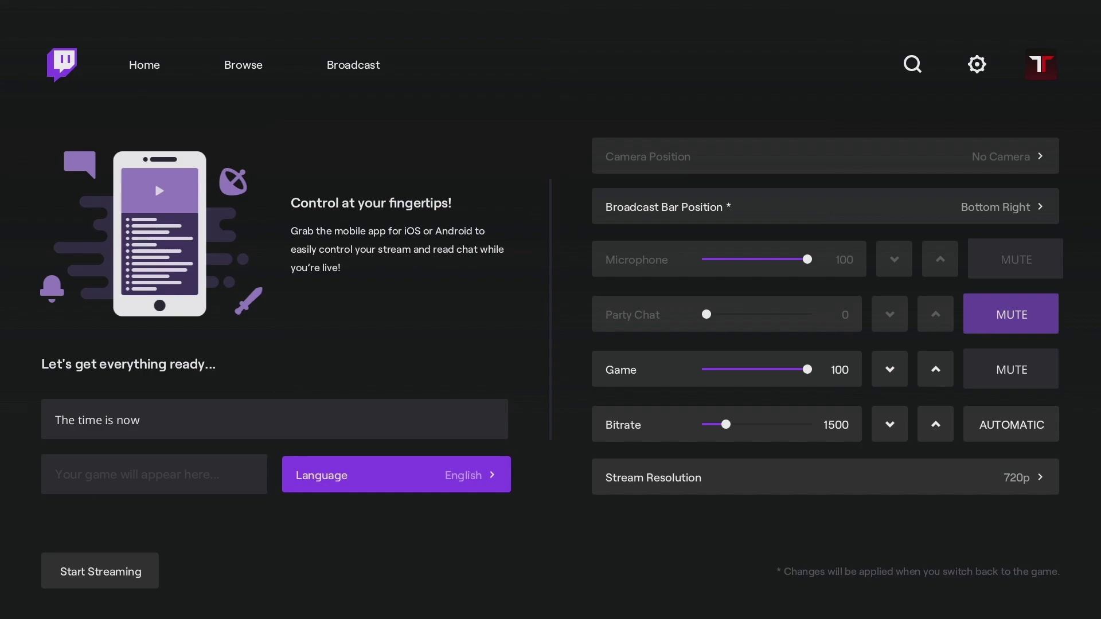
{"action": "key", "text": "Right"}
{"action": "key", "text": "Up"}
{"action": "key", "text": "Up"}
{"action": "key", "text": "Up"}
{"action": "key", "text": "Up"}
{"action": "key", "text": "Up"}
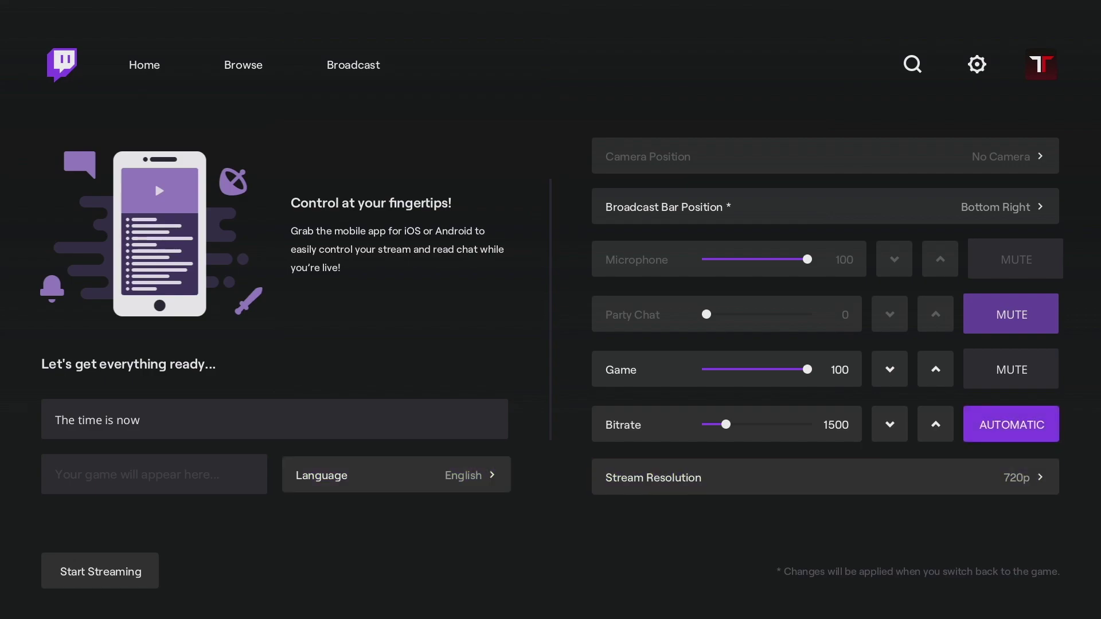
{"action": "key", "text": "Down"}
{"action": "key", "text": "Right"}
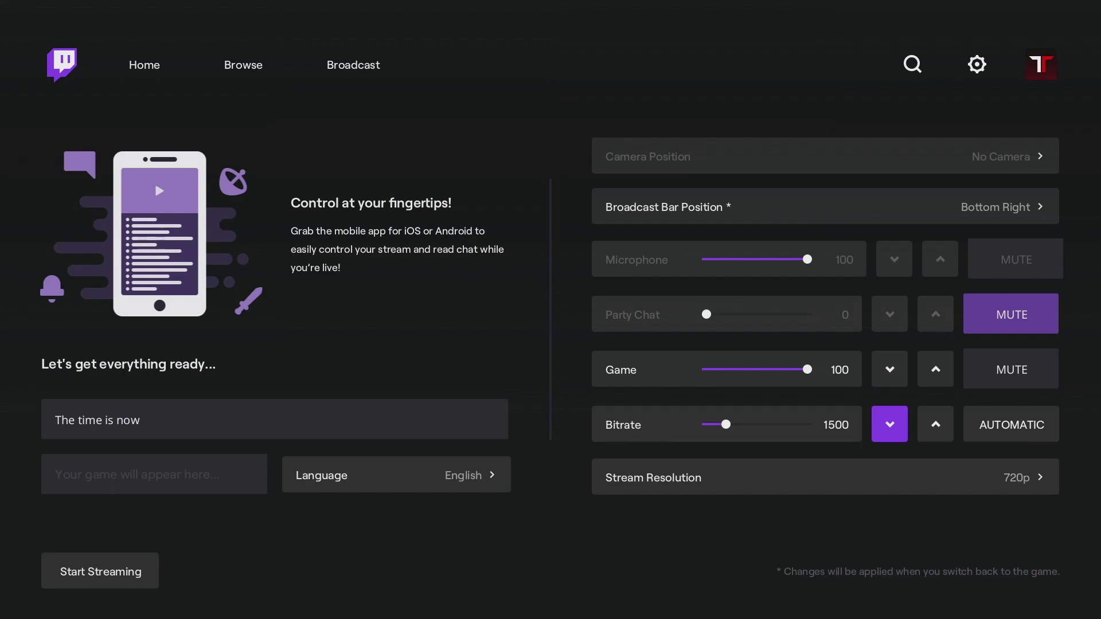
{"action": "key", "text": "Up"}
{"action": "key", "text": "Up"}
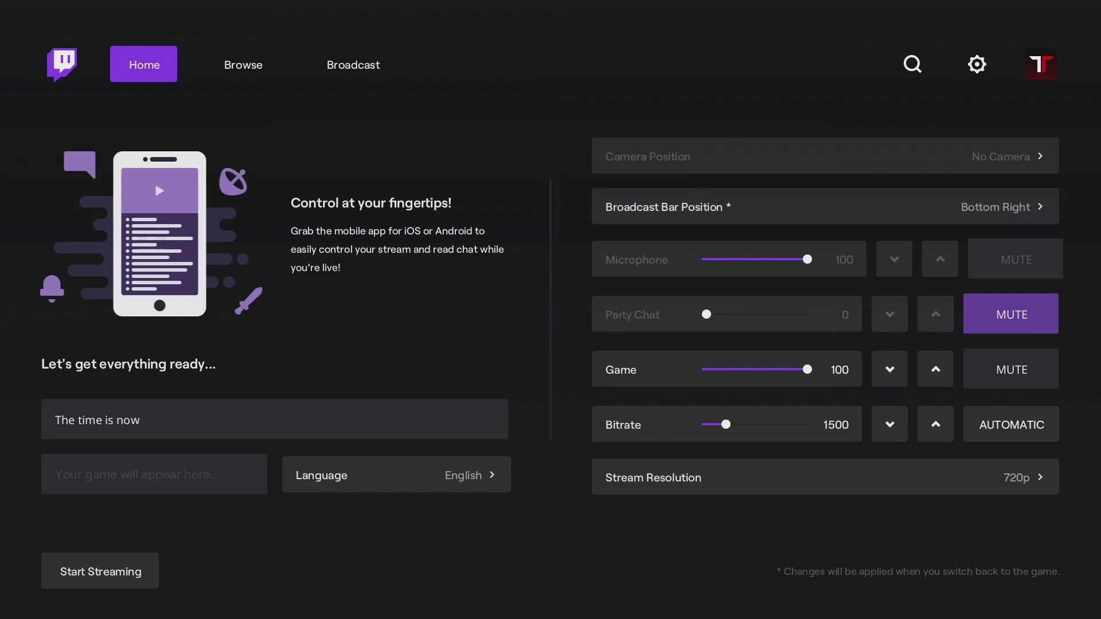
Step: Open the choices for the broadcast's Camera Position setting
{"action": "key", "text": "Right"}
{"action": "key", "text": "Right"}
{"action": "key", "text": "Right"}
{"action": "key", "text": "Down"}
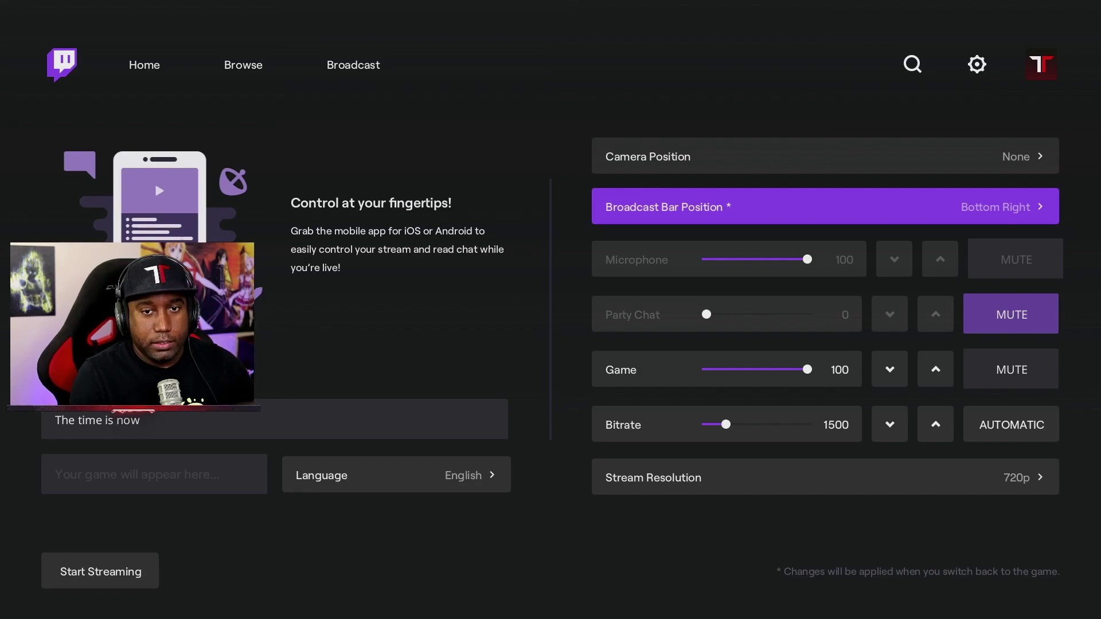
{"action": "key", "text": "Up"}
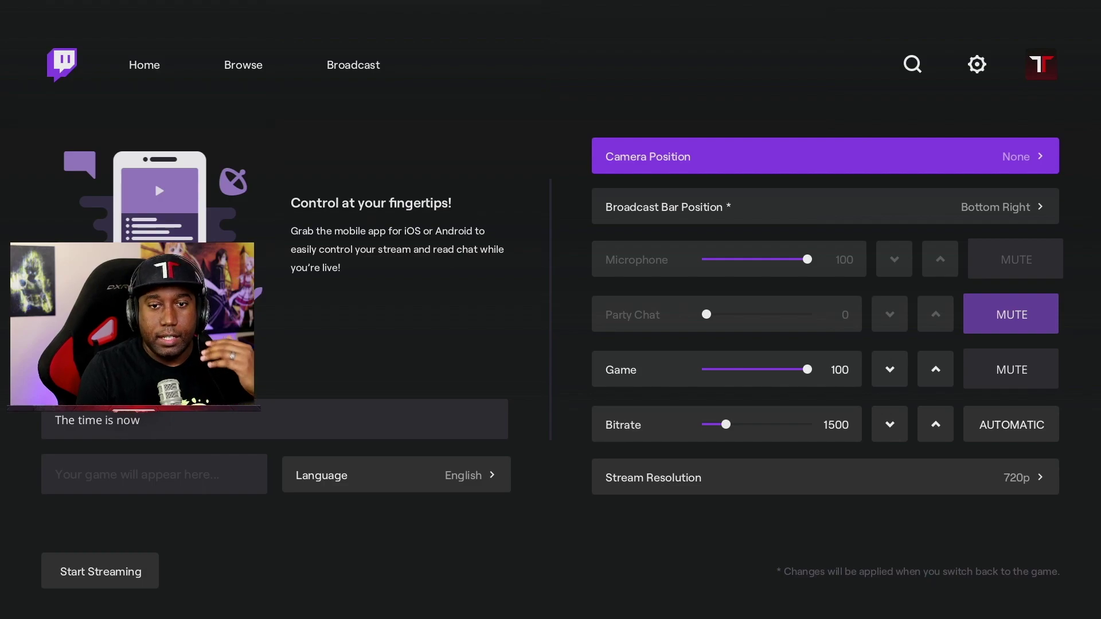
{"action": "key", "text": "Return"}
Step: Look through the available camera positions and set the broadcast's Camera Position to Center Left
{"action": "key", "text": "Down"}
{"action": "key", "text": "Down"}
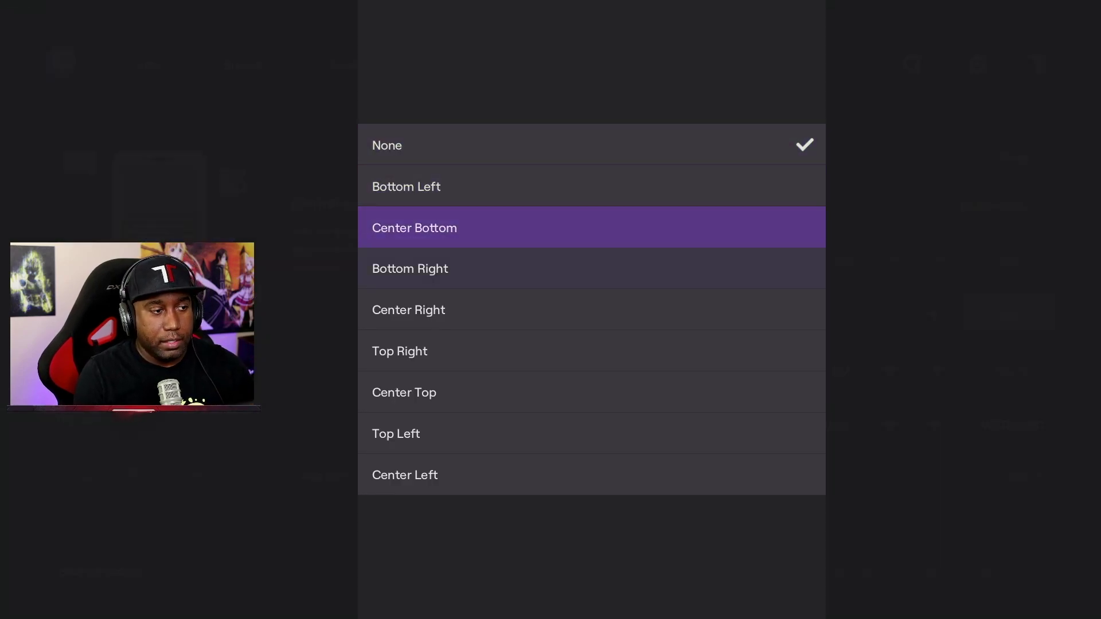
{"action": "key", "text": "Down"}
{"action": "key", "text": "Down"}
{"action": "key", "text": "Down"}
{"action": "key", "text": "Down"}
{"action": "key", "text": "Up"}
{"action": "key", "text": "Down"}
{"action": "key", "text": "Down"}
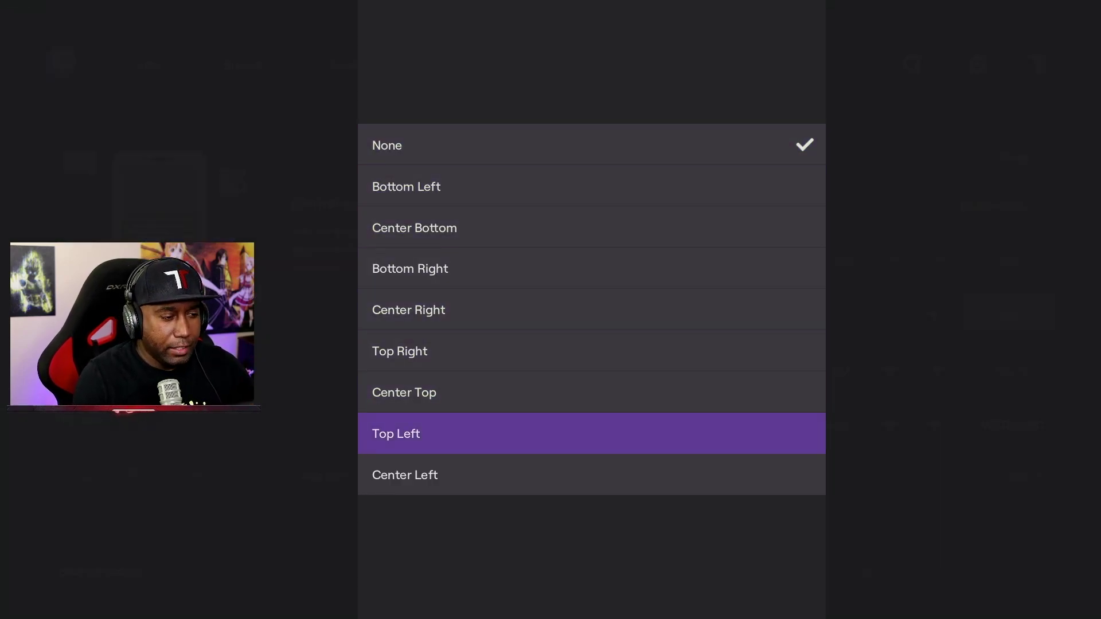
{"action": "key", "text": "Up"}
{"action": "key", "text": "Up"}
{"action": "key", "text": "Down"}
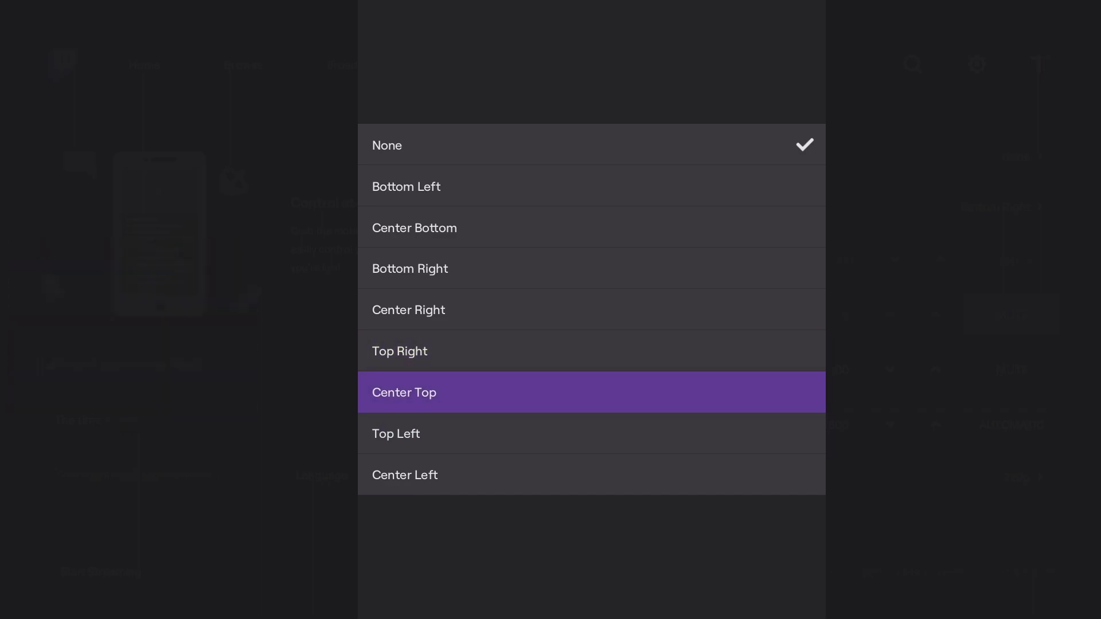
{"action": "key", "text": "Up"}
{"action": "key", "text": "Up"}
{"action": "key", "text": "Up"}
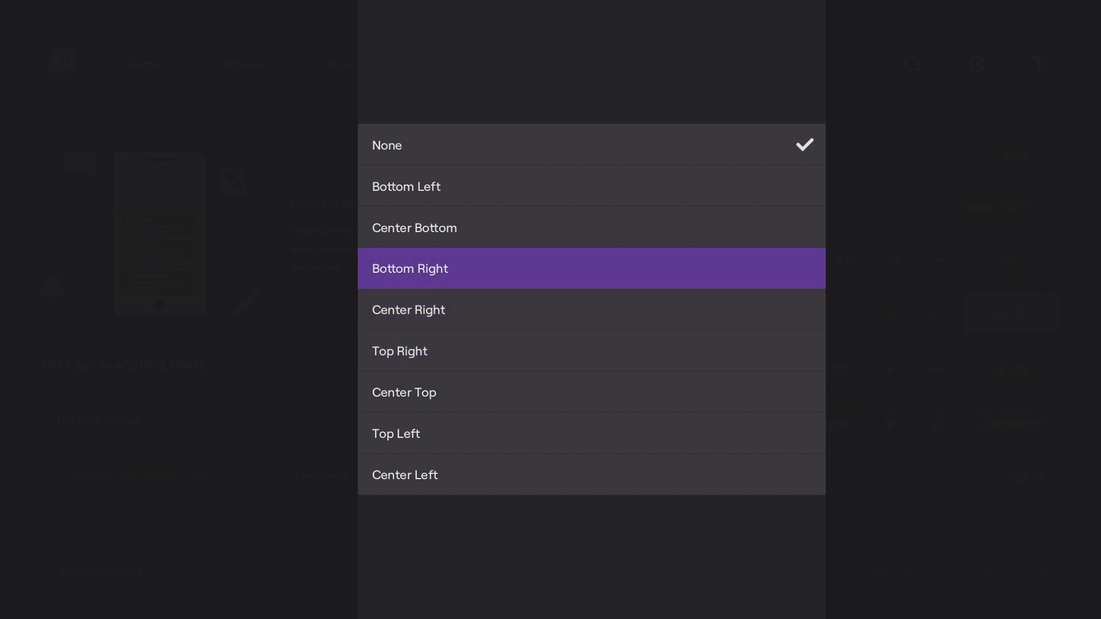
{"action": "key", "text": "Down"}
{"action": "key", "text": "Down"}
{"action": "key", "text": "Down"}
{"action": "key", "text": "Down"}
{"action": "key", "text": "Down"}
{"action": "key", "text": "Return"}
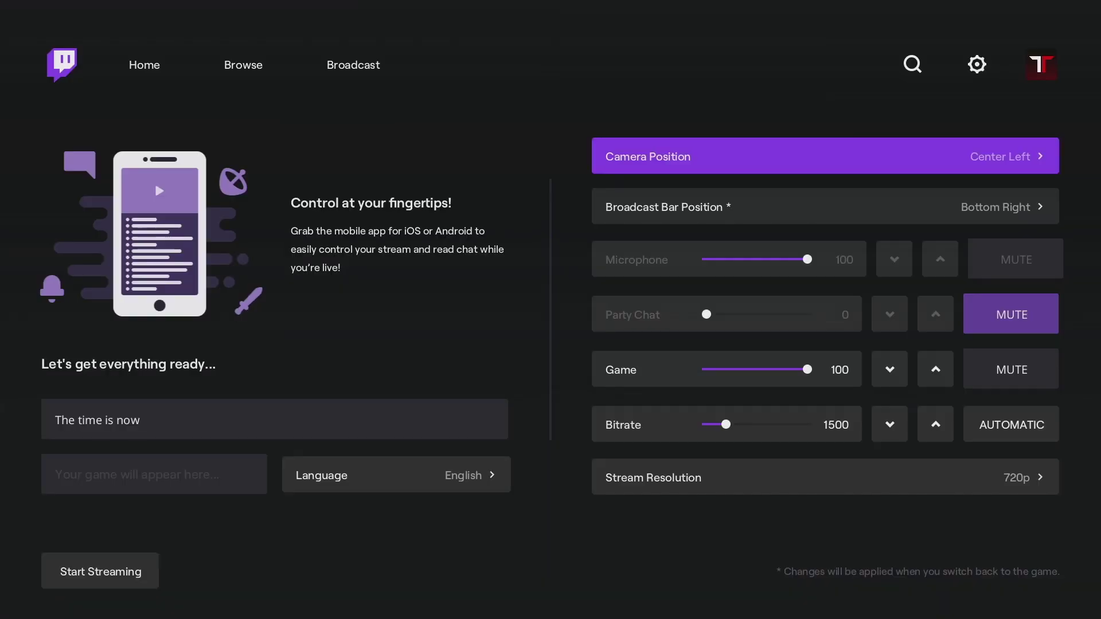
Step: Set the Broadcast Bar Position to Bottom Left
{"action": "key", "text": "Down"}
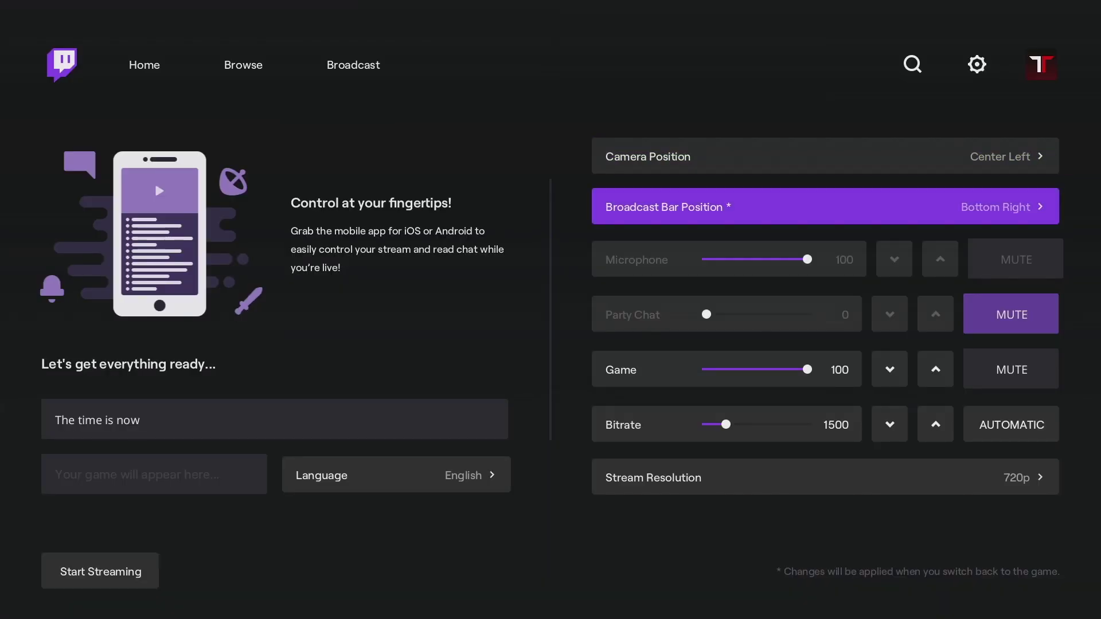
{"action": "key", "text": "Return"}
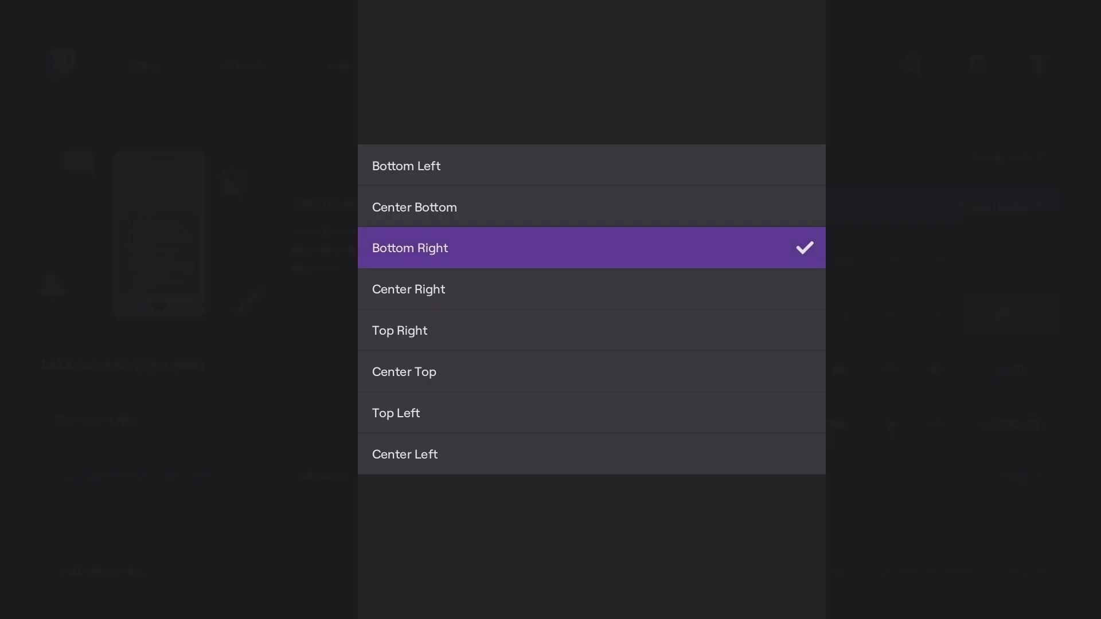
{"action": "key", "text": "Return"}
{"action": "key", "text": "Return"}
{"action": "key", "text": "Up"}
{"action": "key", "text": "Up"}
{"action": "key", "text": "Return"}
Step: Try to have the stream's bitrate determined automatically and dismiss the resulting error
{"action": "key", "text": "Down"}
{"action": "key", "text": "Down"}
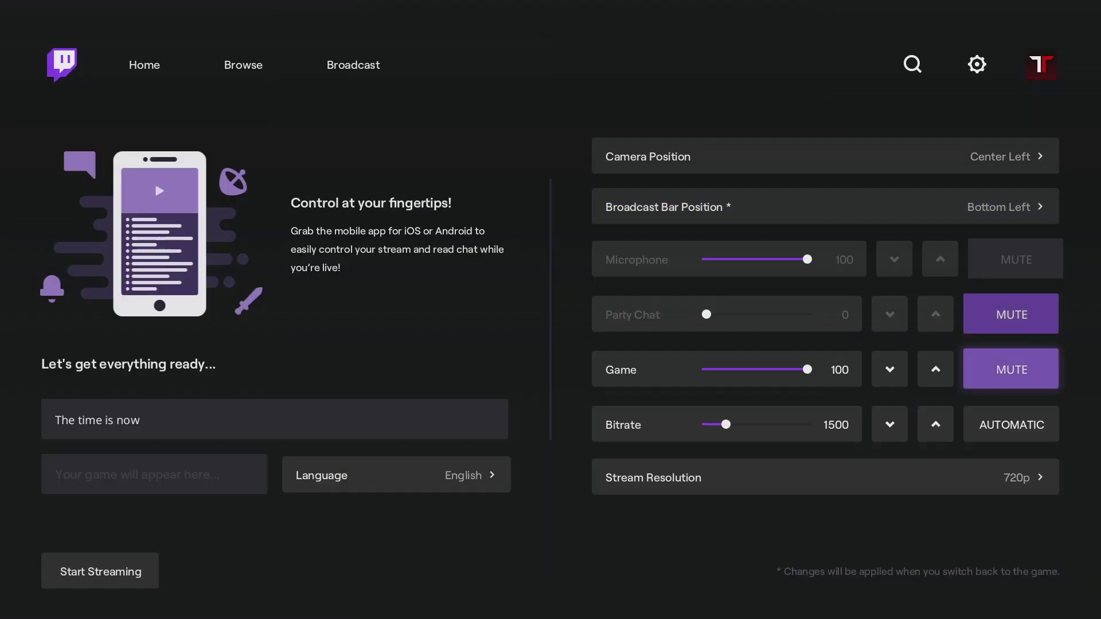
{"action": "key", "text": "Up"}
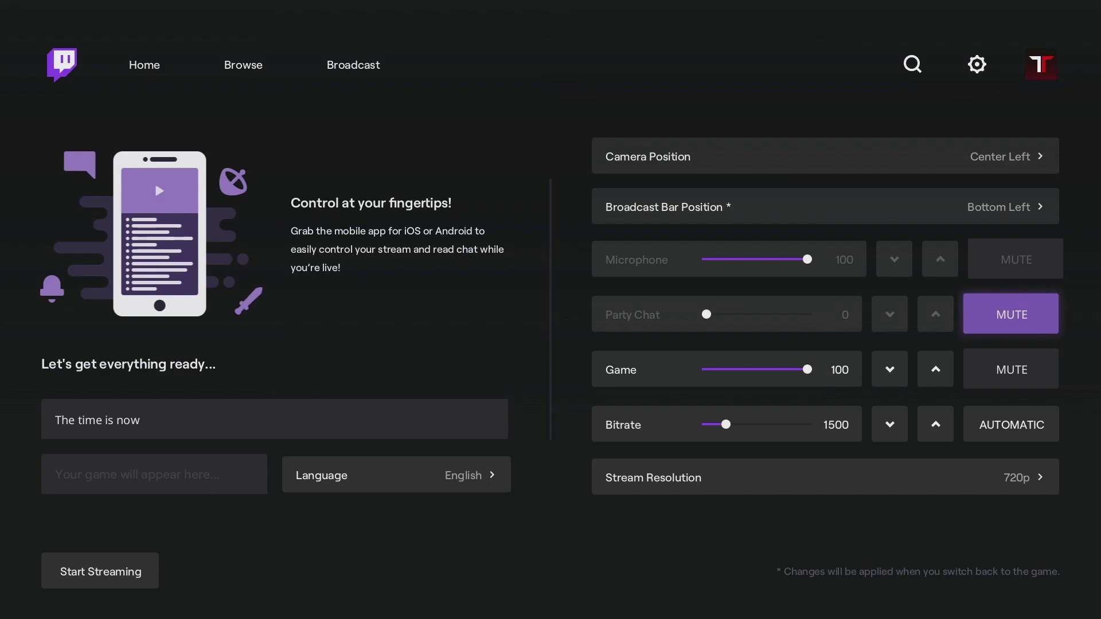
{"action": "key", "text": "Down"}
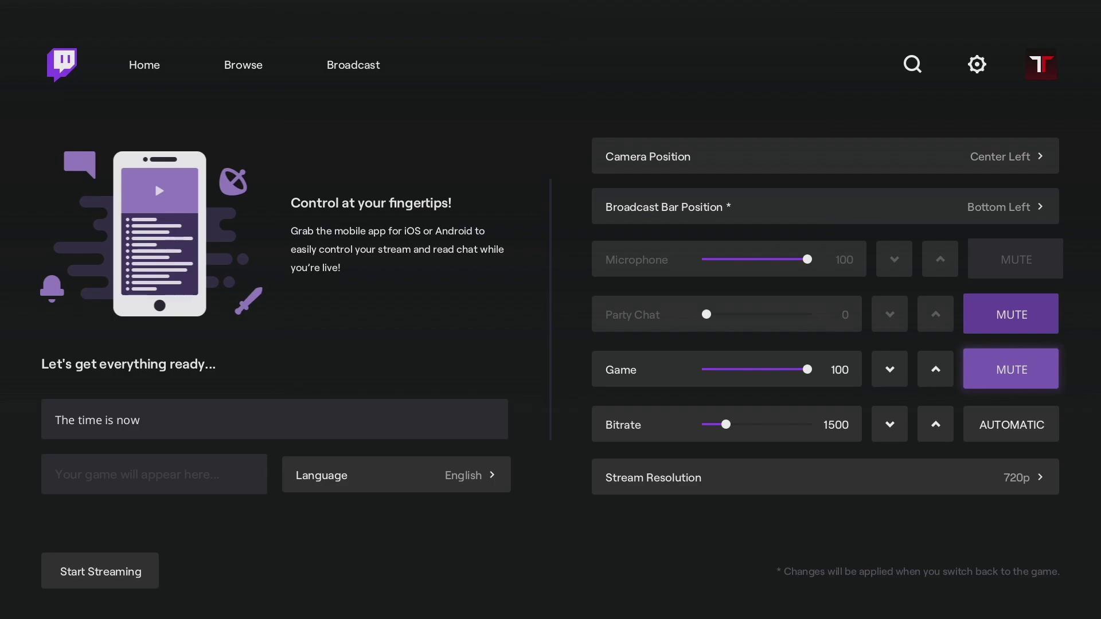
{"action": "key", "text": "Down"}
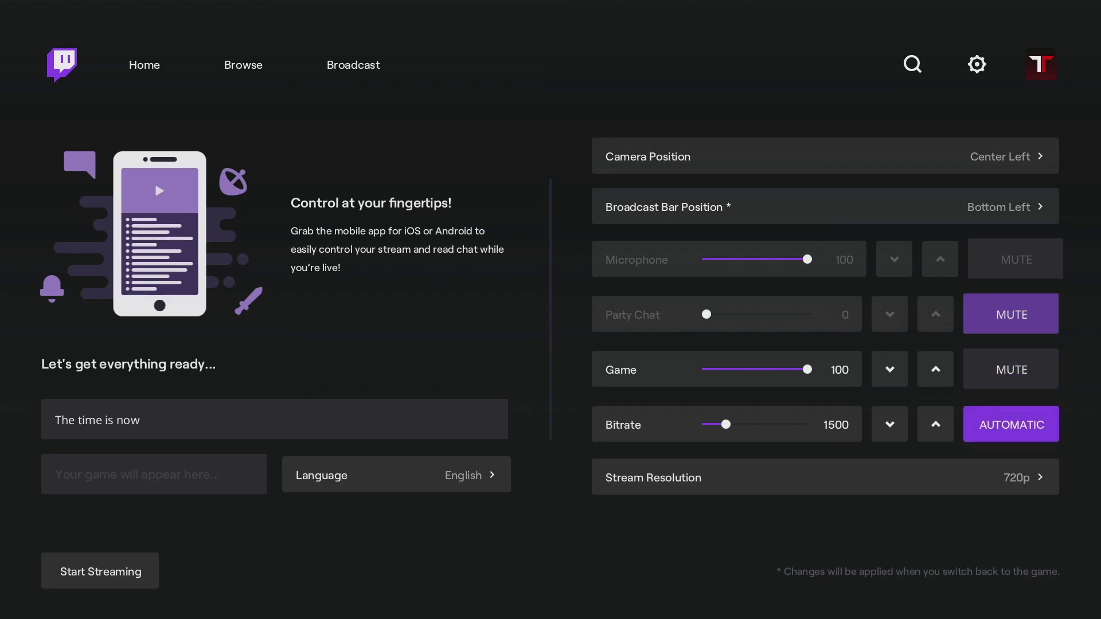
{"action": "key", "text": "Left"}
{"action": "key", "text": "Right"}
{"action": "key", "text": "Return"}
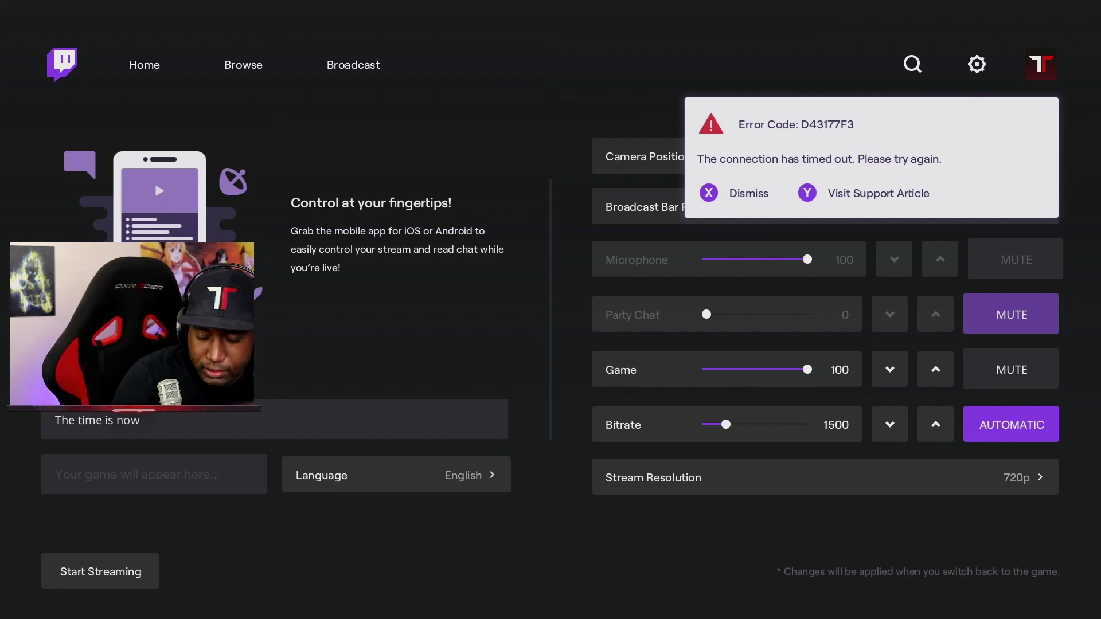
{"action": "key", "text": "Return"}
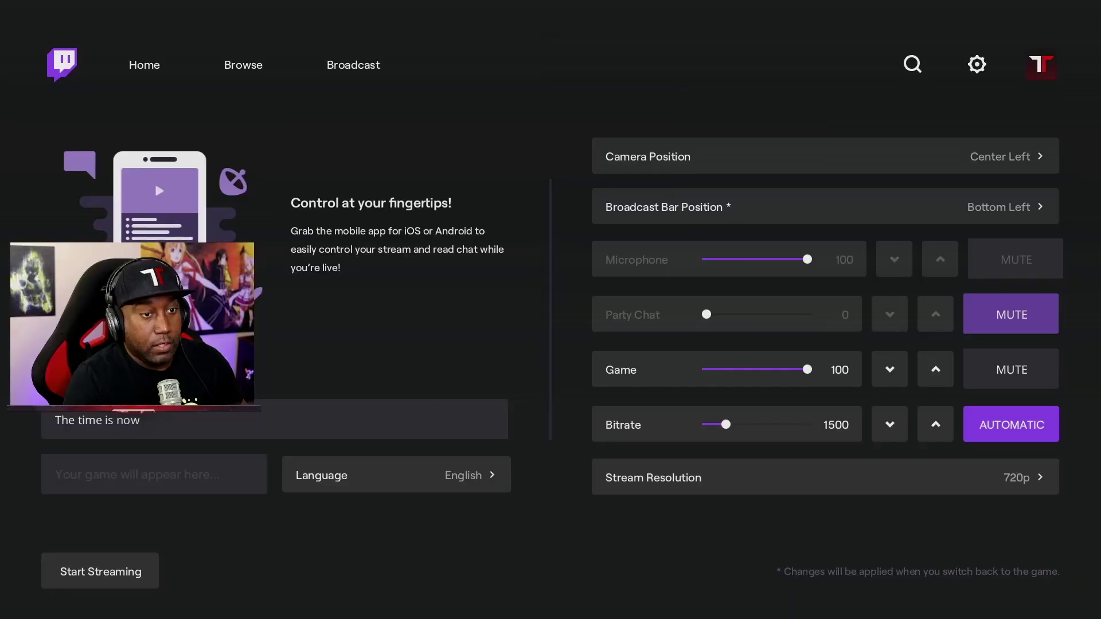
Step: Adjust the broadcast's bitrate manually to 2500
{"action": "key", "text": "Down"}
{"action": "key", "text": "Left"}
{"action": "key", "text": "Up"}
{"action": "key", "text": "Up"}
{"action": "key", "text": "Down"}
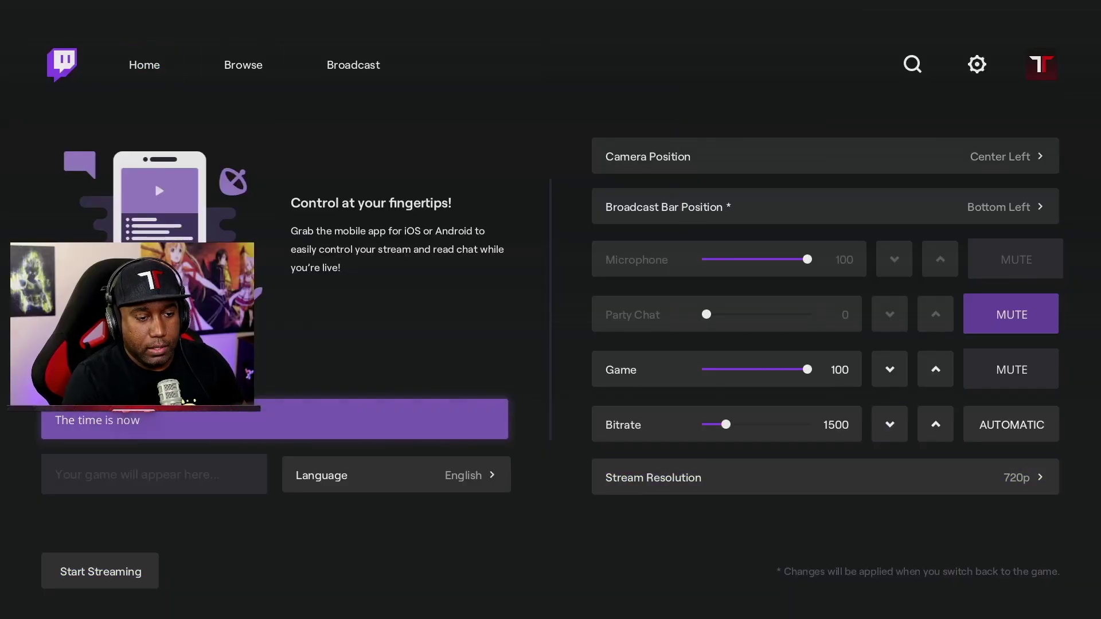
{"action": "key", "text": "Right"}
{"action": "key", "text": "Left"}
{"action": "key", "text": "Right"}
{"action": "key", "text": "Left"}
{"action": "key", "text": "Right"}
{"action": "key", "text": "Right"}
{"action": "key", "text": "Left"}
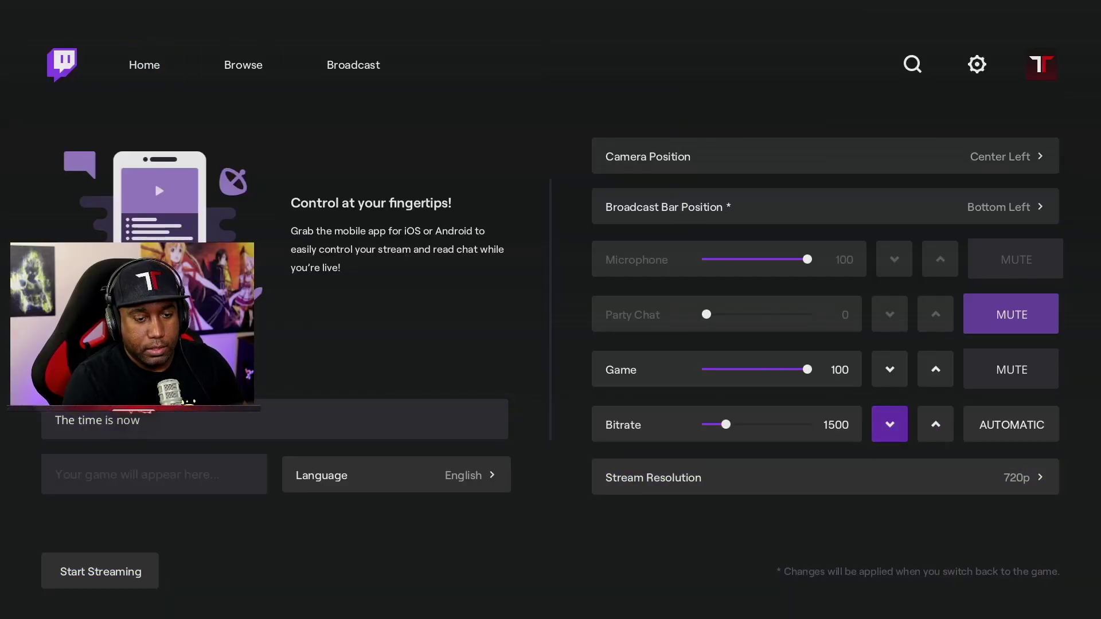
{"action": "key", "text": "Right"}
{"action": "key", "text": "Right"}
{"action": "key", "text": "Left"}
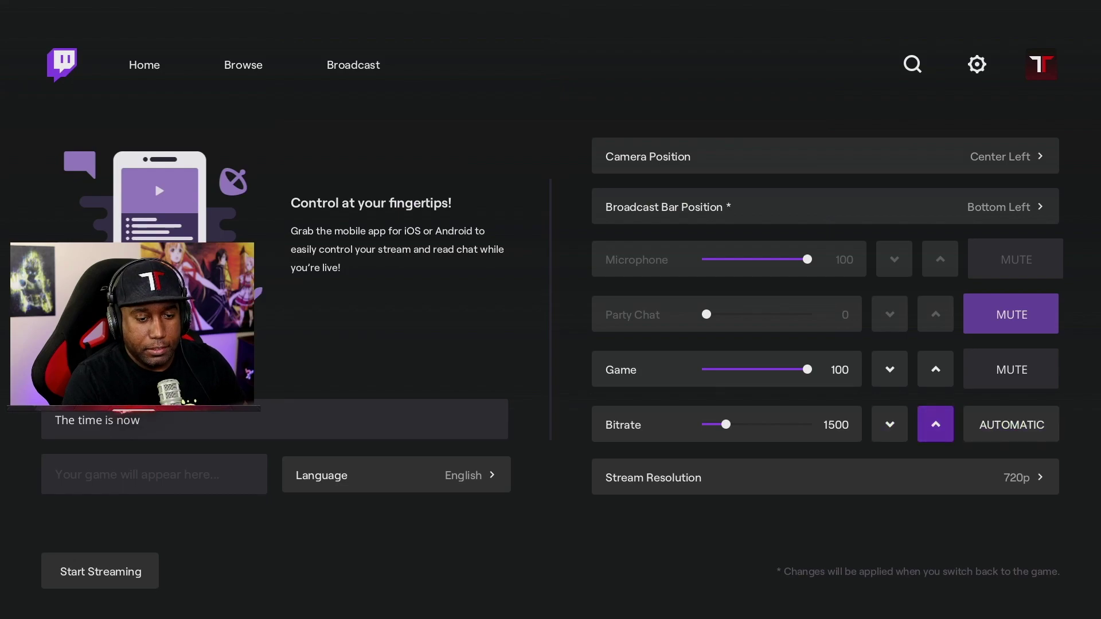
{"action": "key", "text": "Return"}
{"action": "key", "text": "Return"}
{"action": "key", "text": "Return"}
{"action": "key", "text": "Return"}
{"action": "key", "text": "Return"}
{"action": "key", "text": "Return"}
{"action": "key", "text": "Return"}
{"action": "key", "text": "Return"}
{"action": "key", "text": "Return"}
{"action": "key", "text": "Return"}
{"action": "key", "text": "Return"}
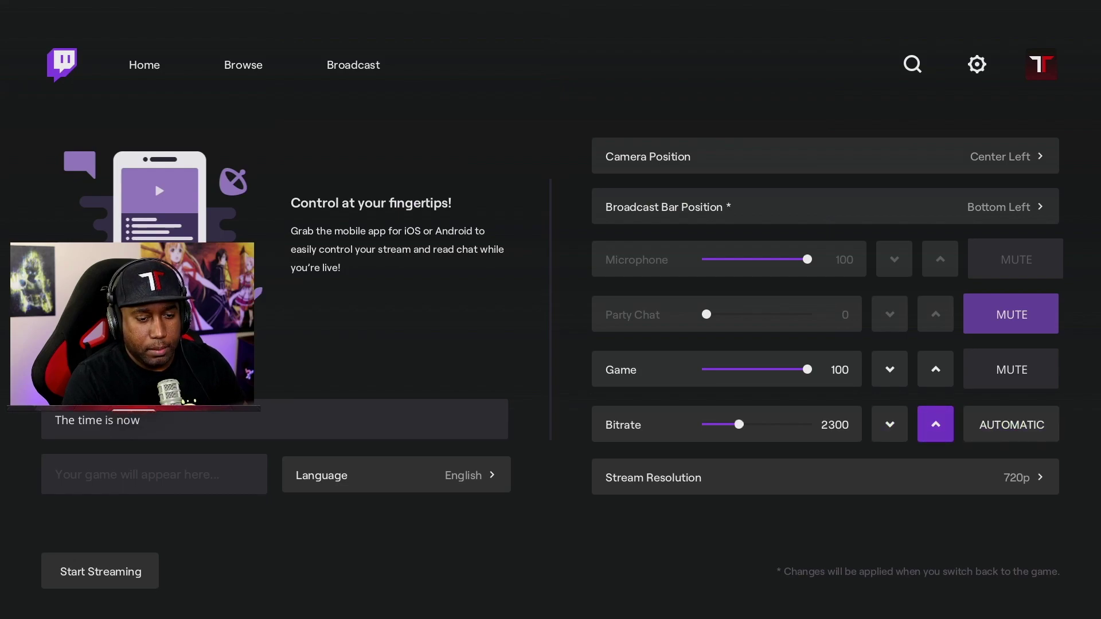
{"action": "key", "text": "Left"}
{"action": "key", "text": "Return"}
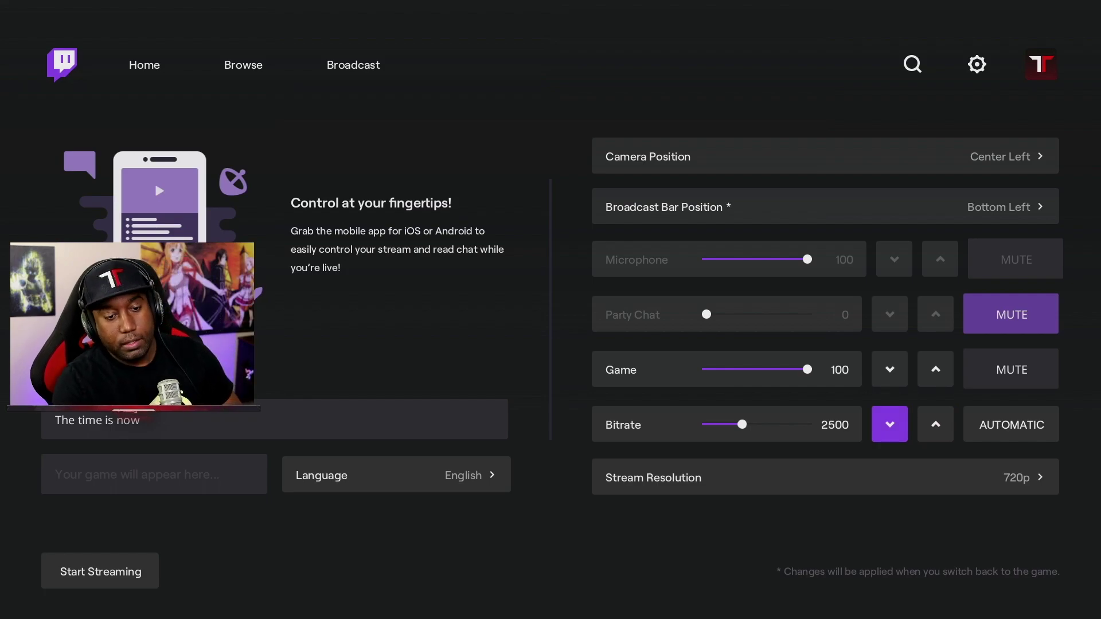
Step: Raise the broadcast's bitrate further to 3000
{"action": "key", "text": "Right"}
{"action": "key", "text": "Return"}
{"action": "key", "text": "Return"}
{"action": "key", "text": "Return"}
{"action": "key", "text": "Return"}
{"action": "key", "text": "Return"}
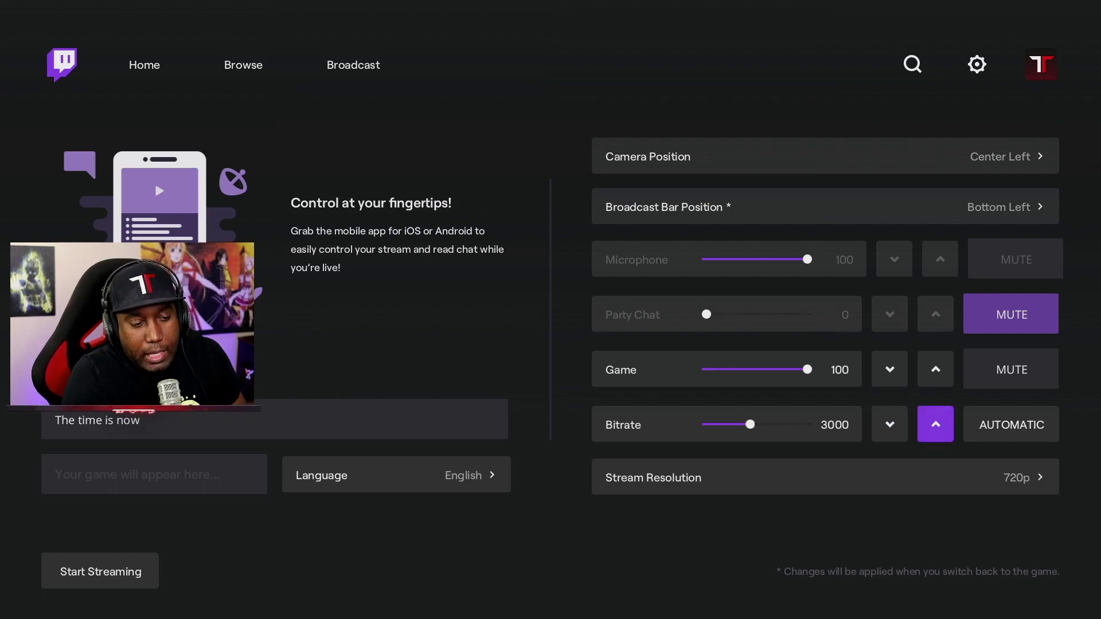
Step: Set the Stream Resolution to 1080p and move on to the option that starts the stream
{"action": "key", "text": "Left"}
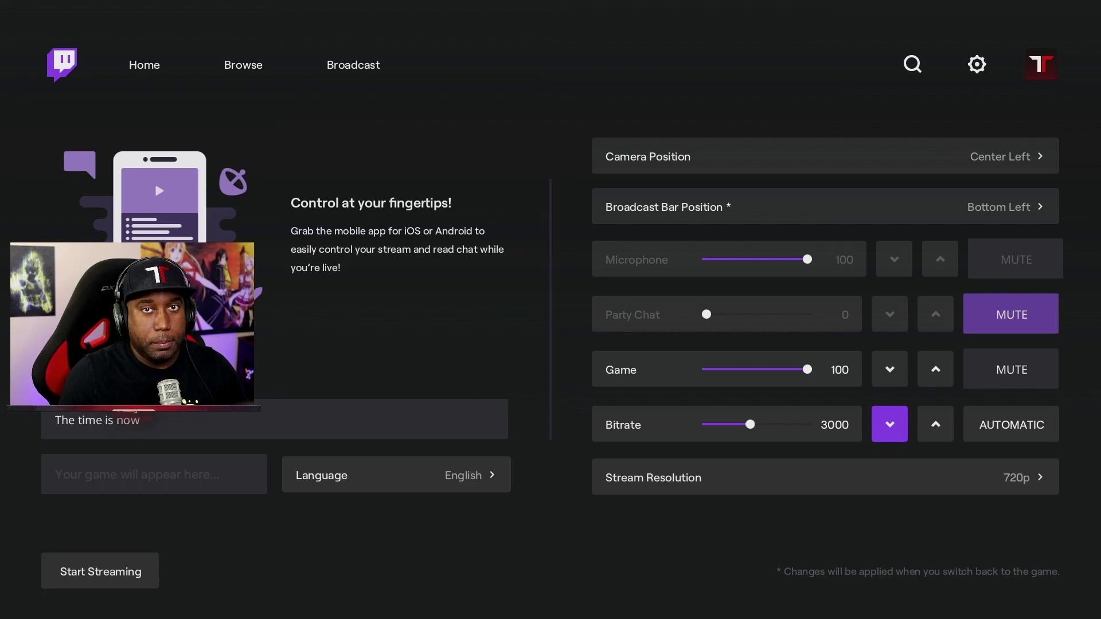
{"action": "key", "text": "Down"}
{"action": "key", "text": "Return"}
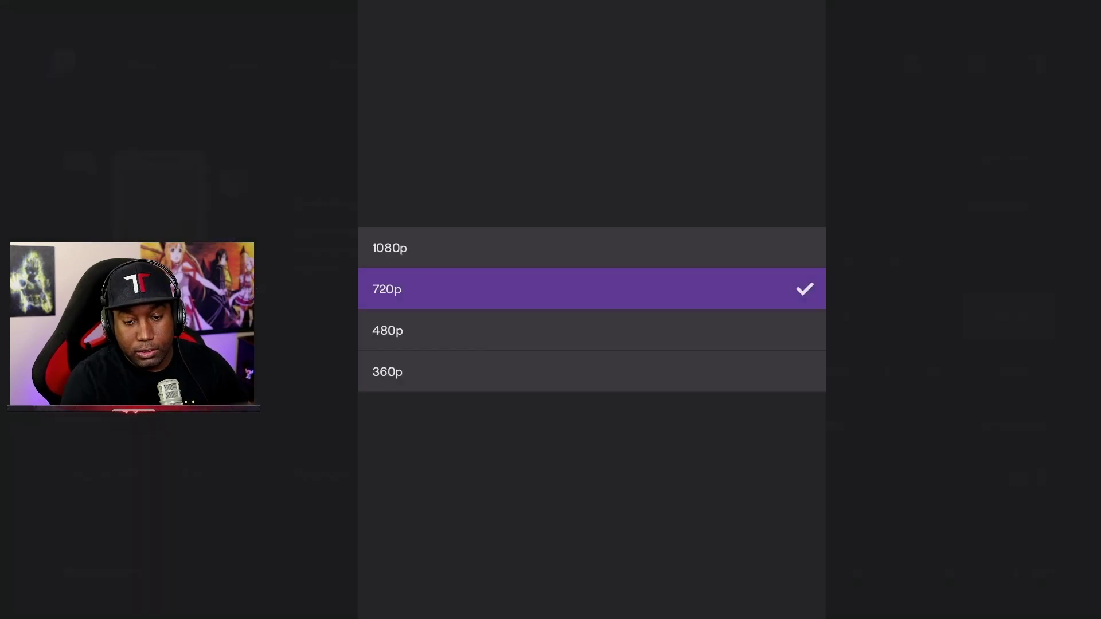
{"action": "key", "text": "Up"}
{"action": "key", "text": "Down"}
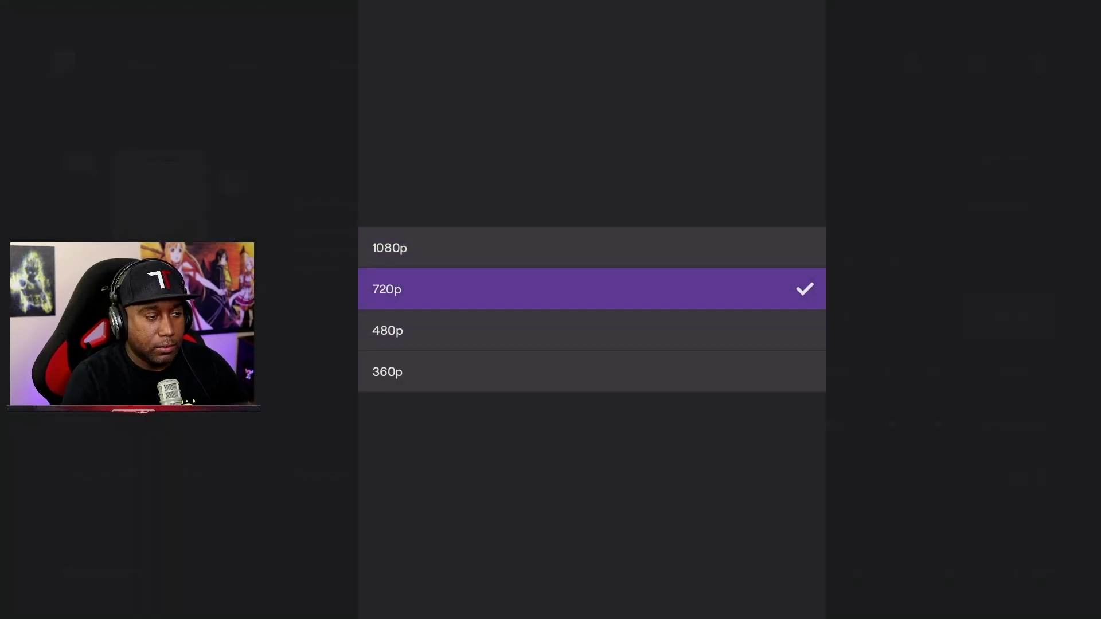
{"action": "key", "text": "Up"}
{"action": "key", "text": "Down"}
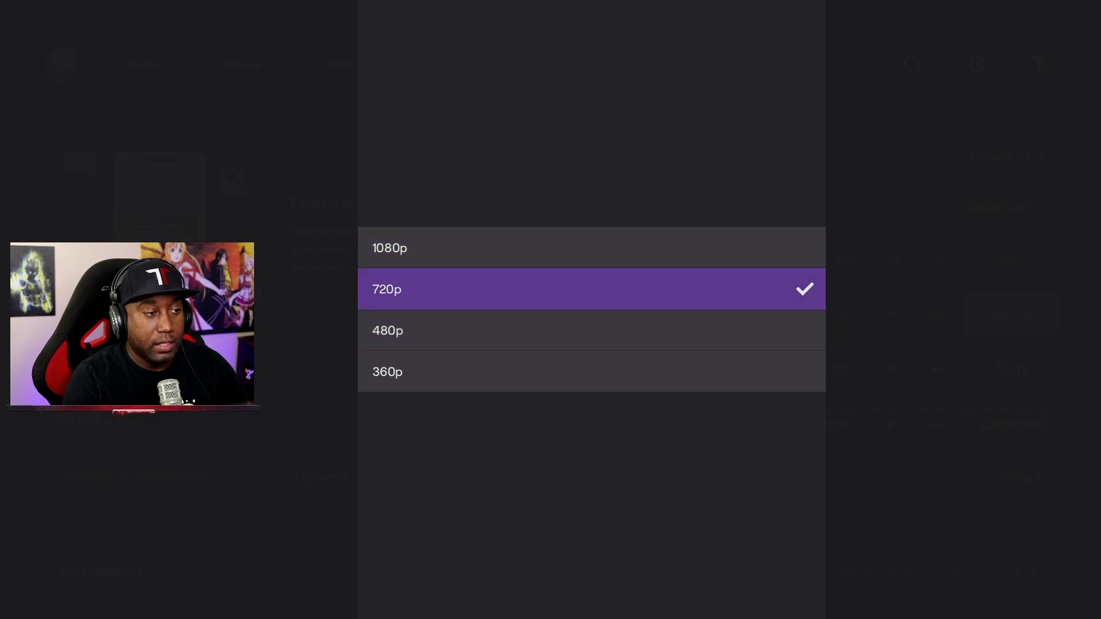
{"action": "key", "text": "Up"}
{"action": "key", "text": "Down"}
{"action": "key", "text": "Up"}
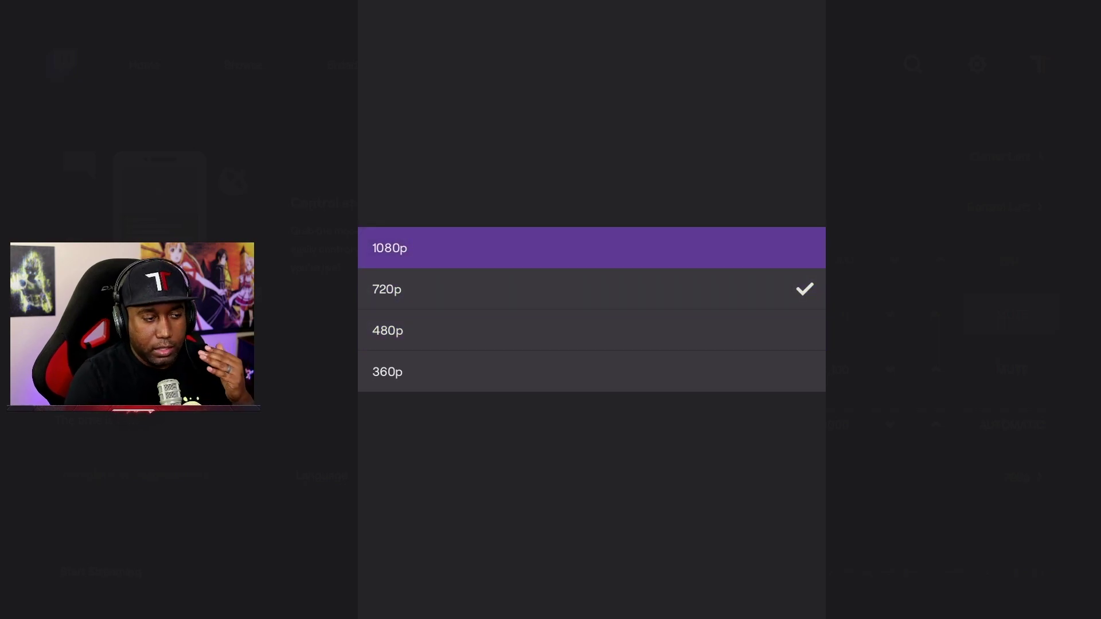
{"action": "key", "text": "Return"}
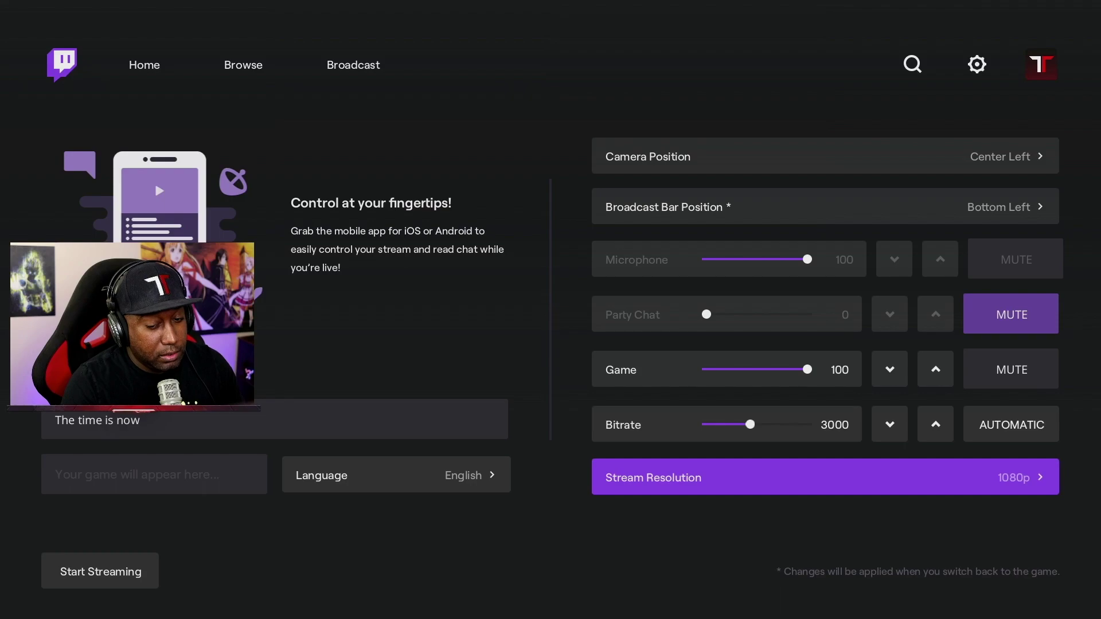
{"action": "key", "text": "Down"}
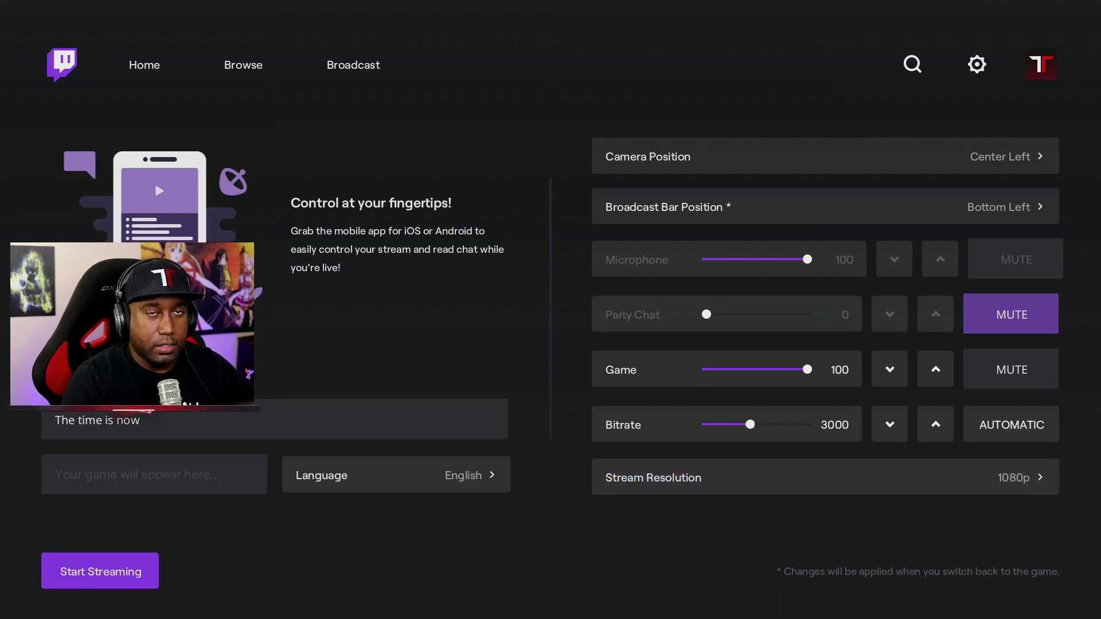